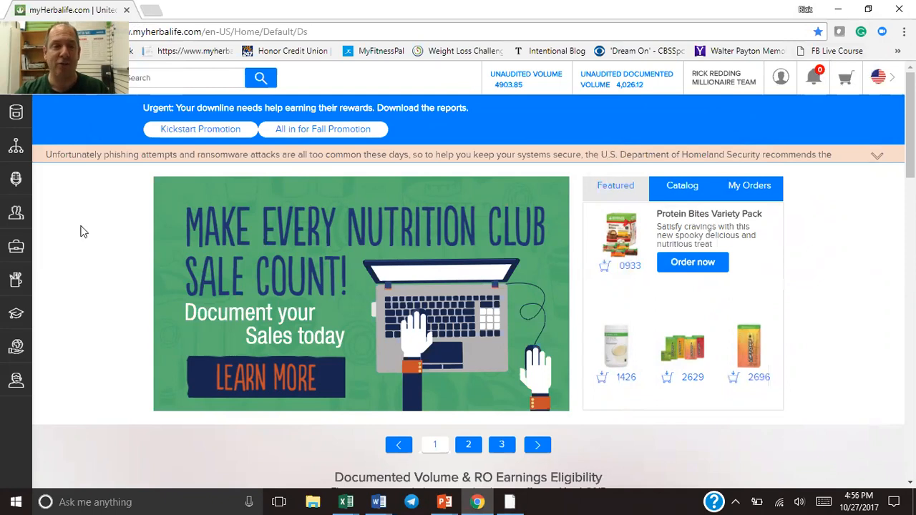
# Open the Linear View PLUS report in BizWorks and set its volume month to Last 3 Months
pyautogui.moveTo(18, 149)
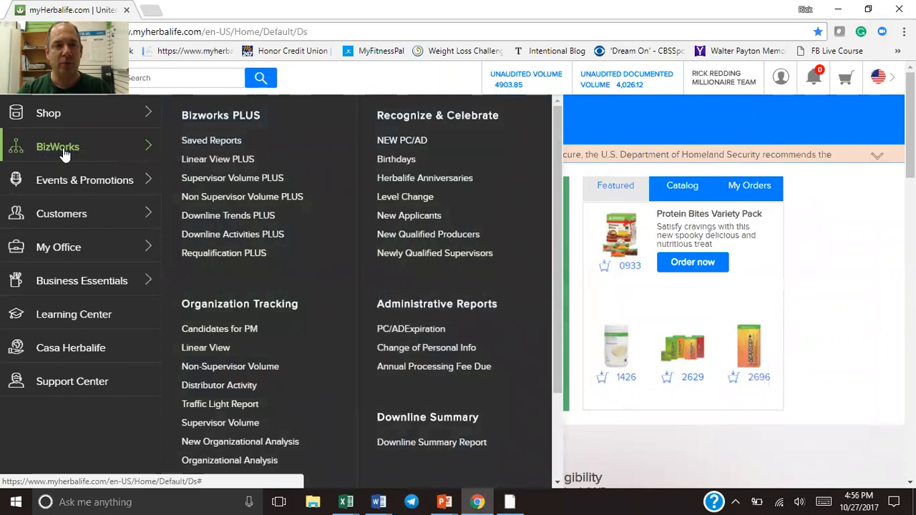
pyautogui.click(217, 162)
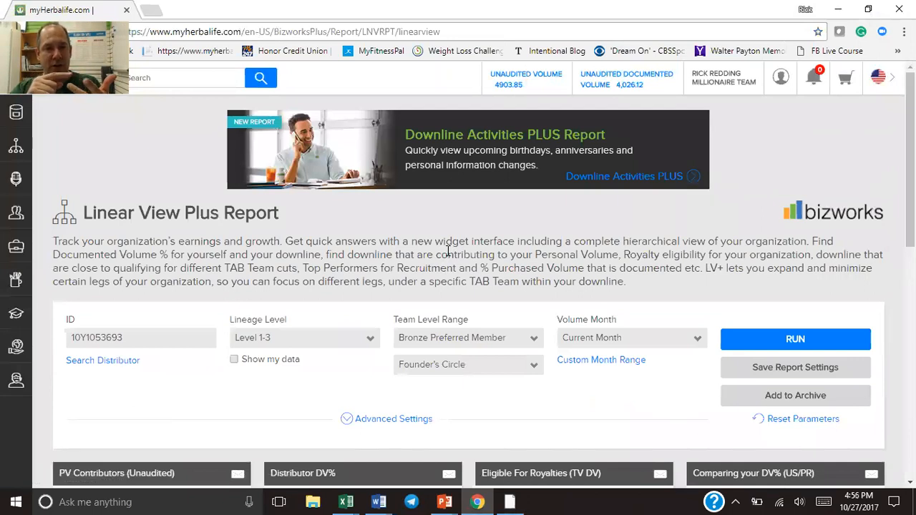
pyautogui.click(698, 341)
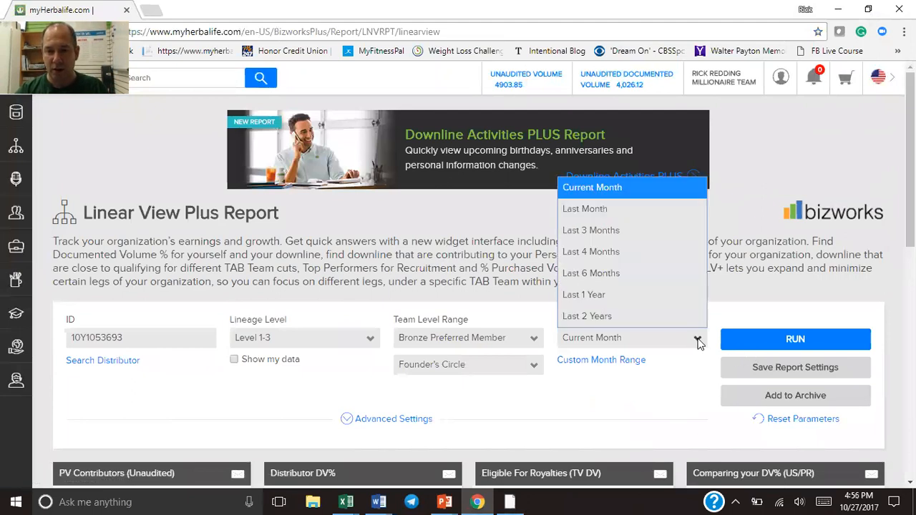
pyautogui.click(657, 230)
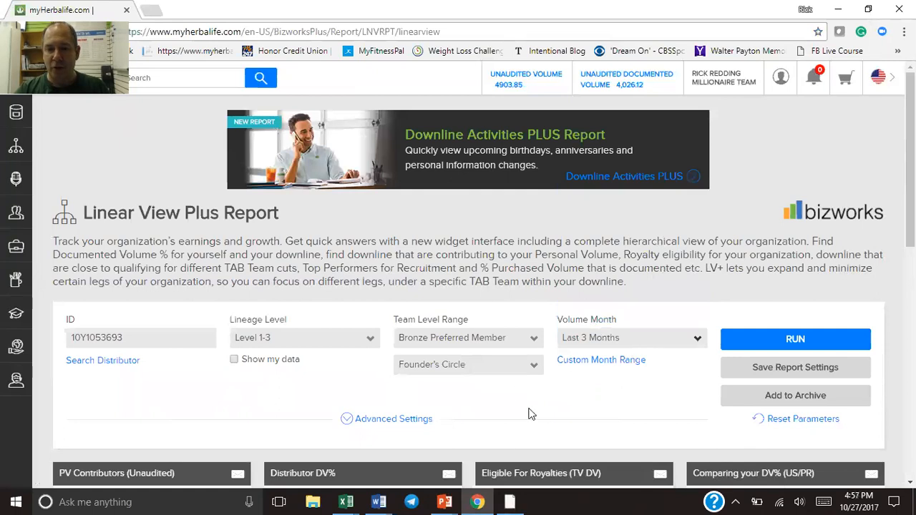
# Start the team level range at Distributor, include your own data and set the lineage level to Level 1-6
pyautogui.click(535, 341)
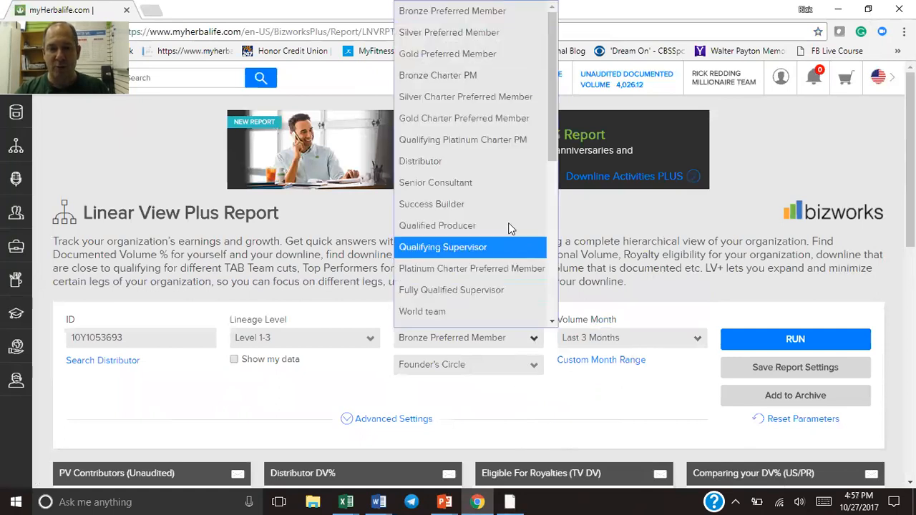
pyautogui.click(498, 163)
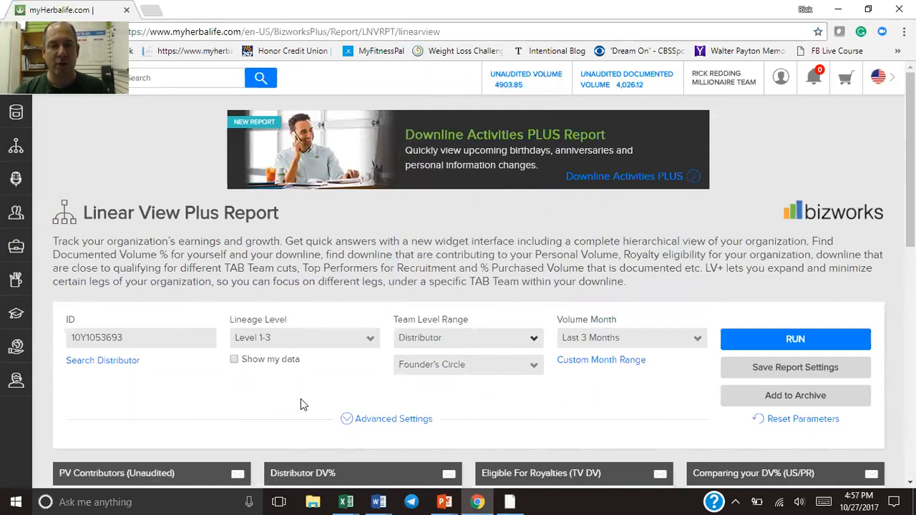
pyautogui.click(234, 359)
pyautogui.click(371, 337)
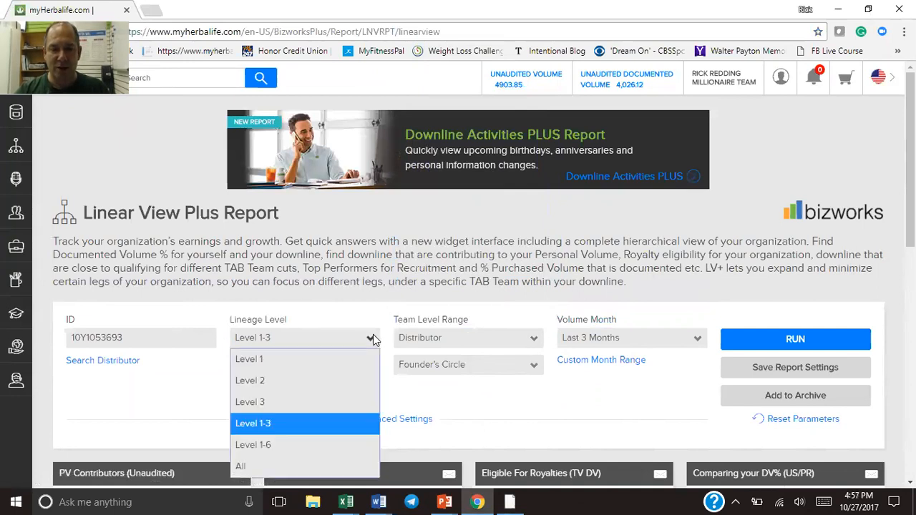
pyautogui.click(325, 444)
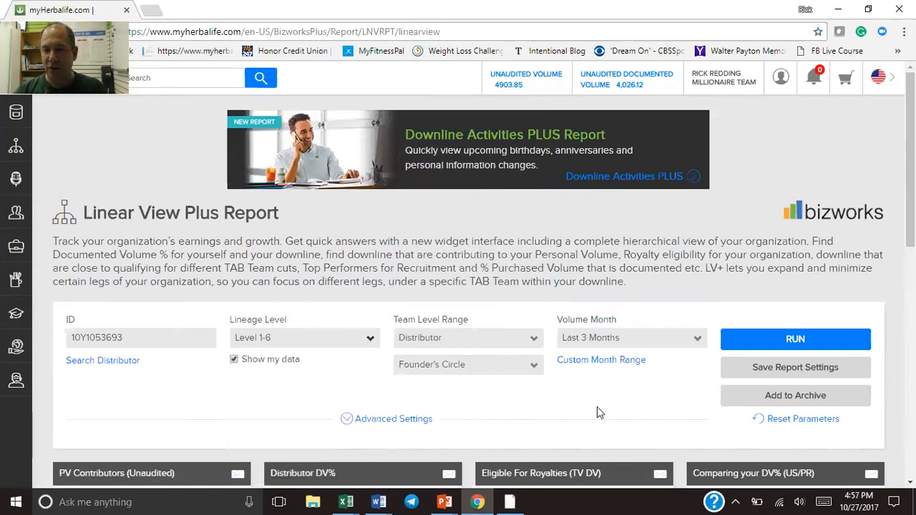
# Expand the report's advanced settings and set the report output format to Excel
pyautogui.scroll(-2, 601, 406)
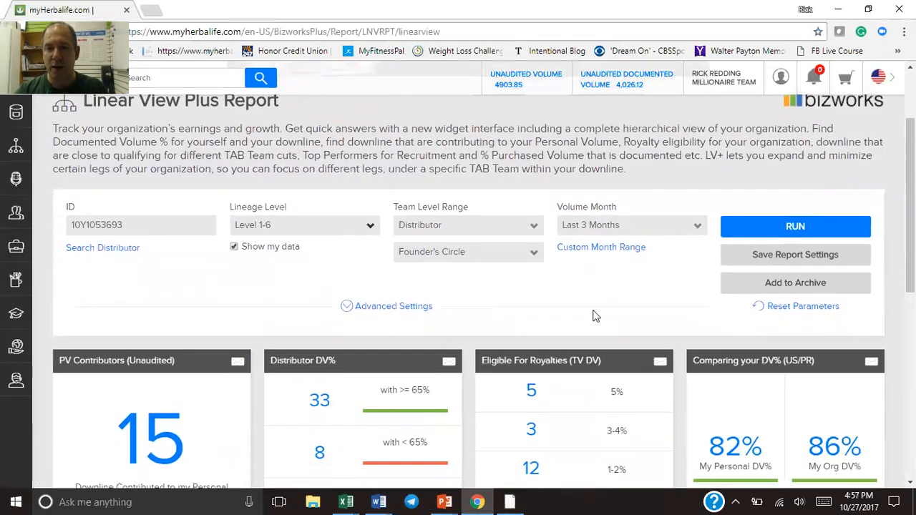
pyautogui.click(418, 310)
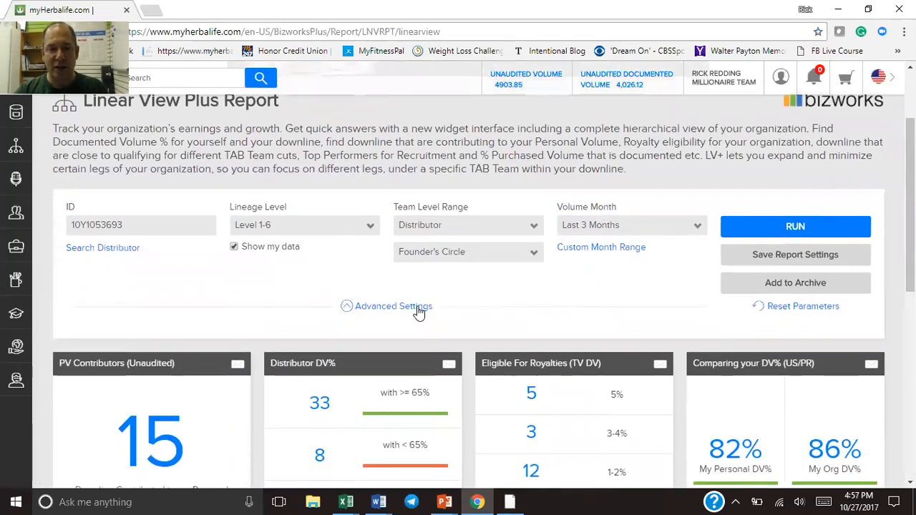
pyautogui.scroll(-3, 497, 372)
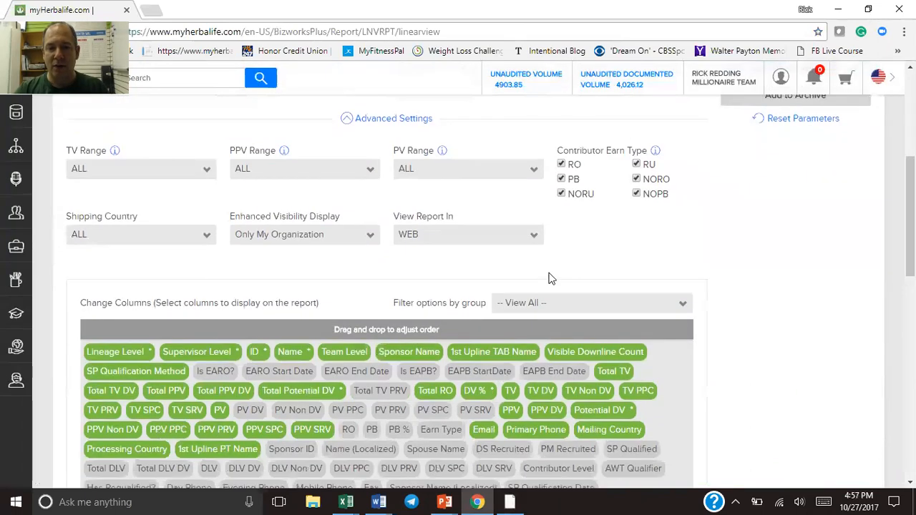
pyautogui.click(534, 236)
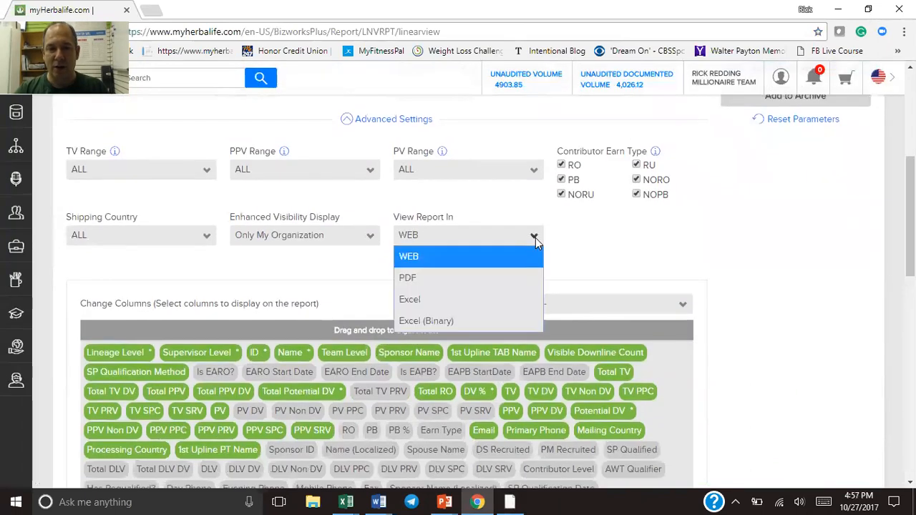
pyautogui.click(466, 300)
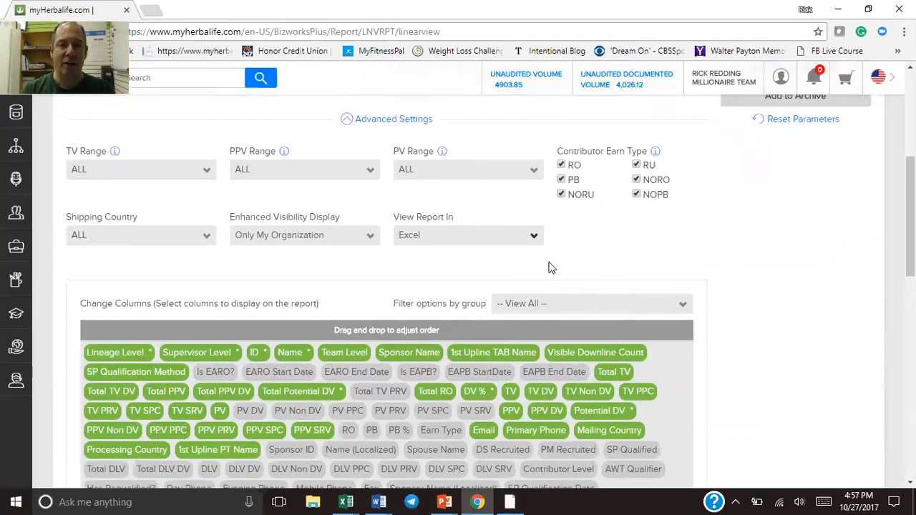
# Remove the Visible Downline Count, SP Qualification Method, Total TV, TV PPC, TV Non DV, TV, PPV, Mailing Country and Email columns from the report
pyautogui.scroll(-2, 677, 272)
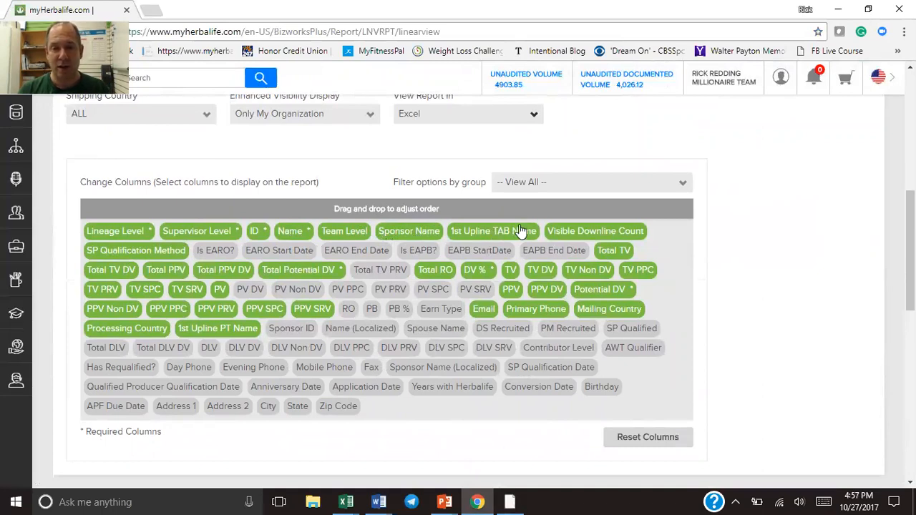
pyautogui.click(581, 232)
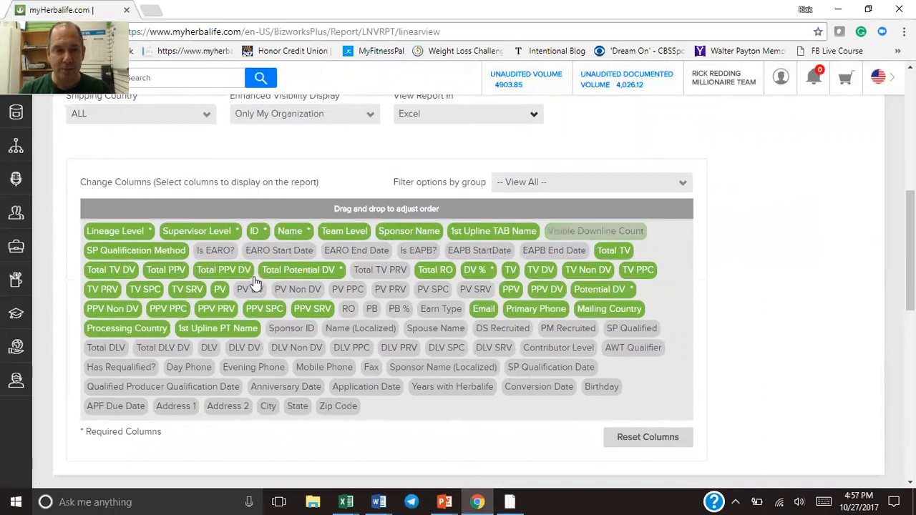
pyautogui.click(161, 256)
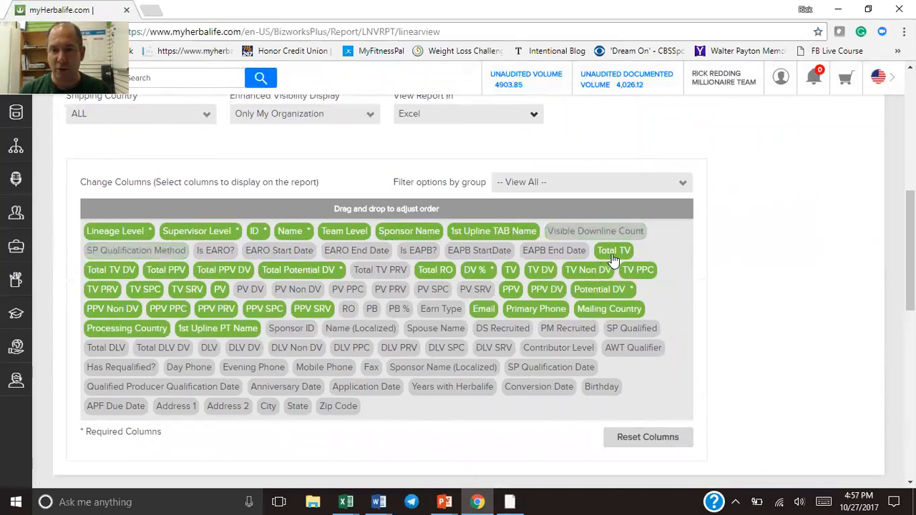
pyautogui.click(614, 252)
pyautogui.click(636, 272)
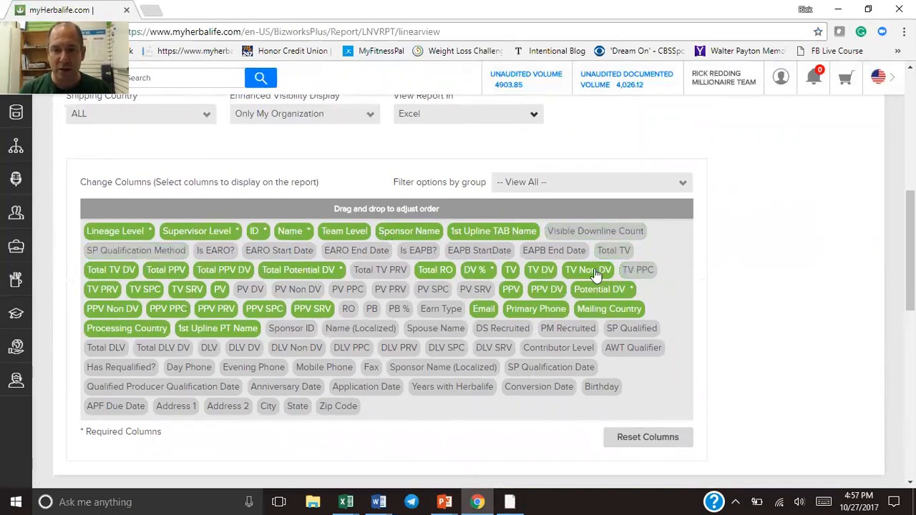
pyautogui.click(595, 275)
pyautogui.click(510, 272)
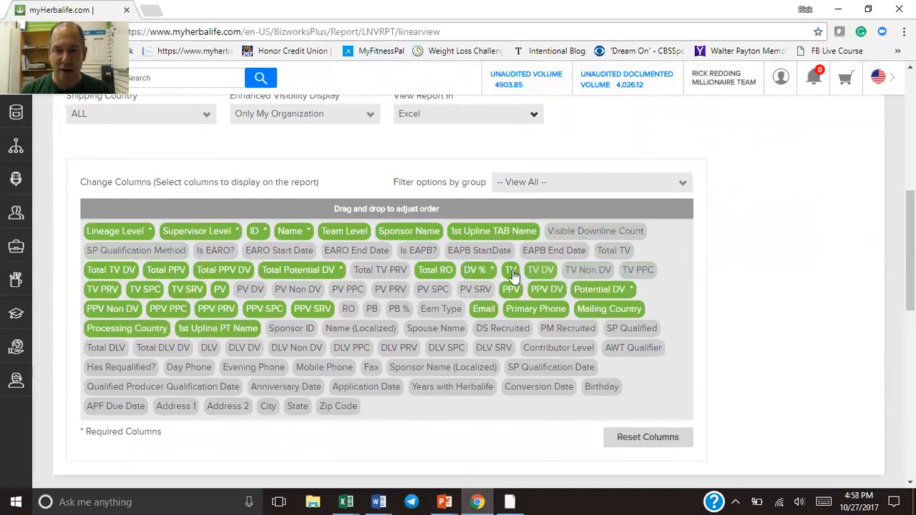
pyautogui.click(511, 292)
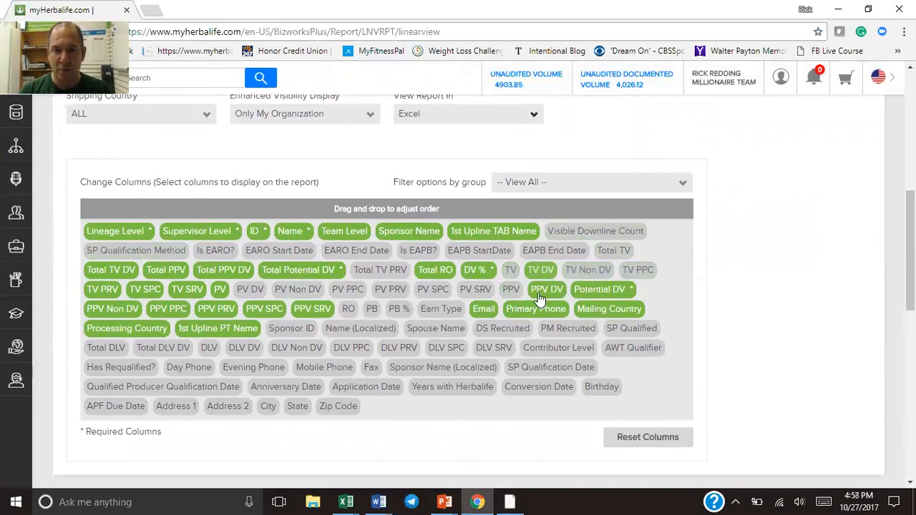
pyautogui.click(593, 312)
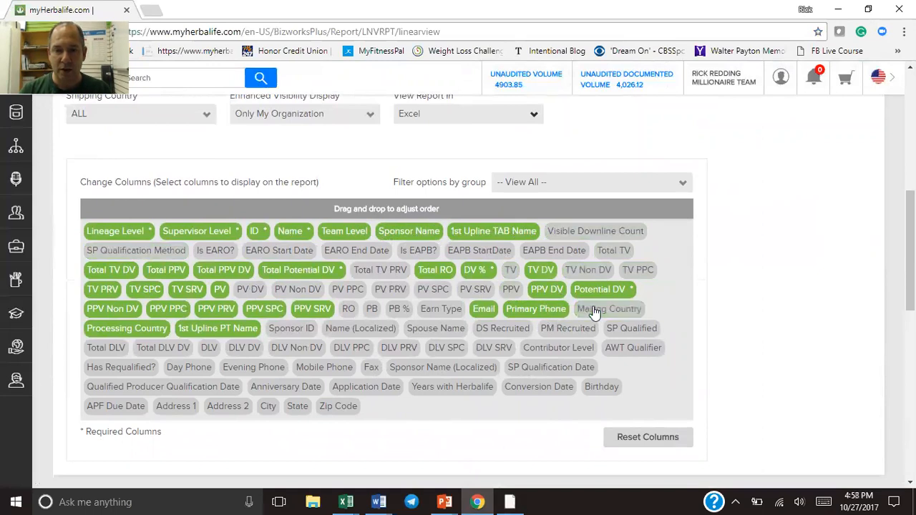
pyautogui.click(484, 314)
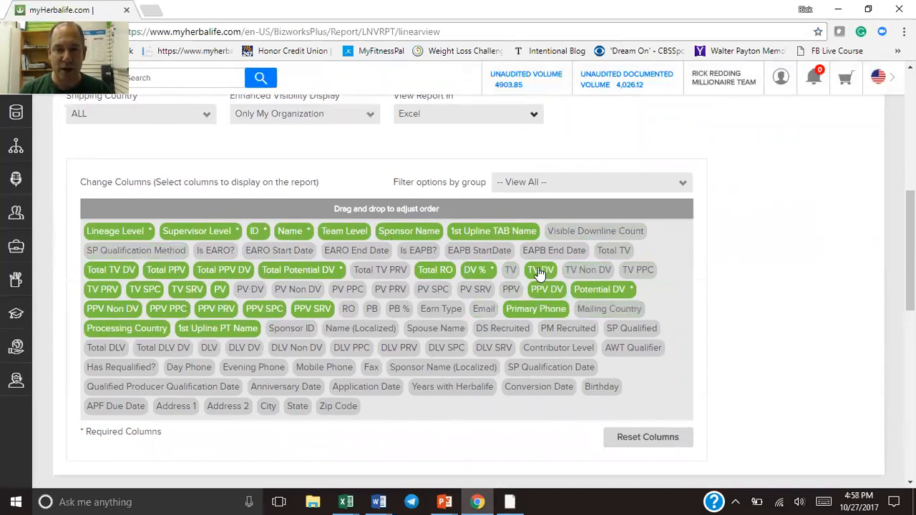
# Remove the TV DV, Total RO, Total PPV DV, Total PPV, TV PRV, Total TV DV, TV SPC and TV SRV columns from the report
pyautogui.click(540, 273)
pyautogui.click(428, 272)
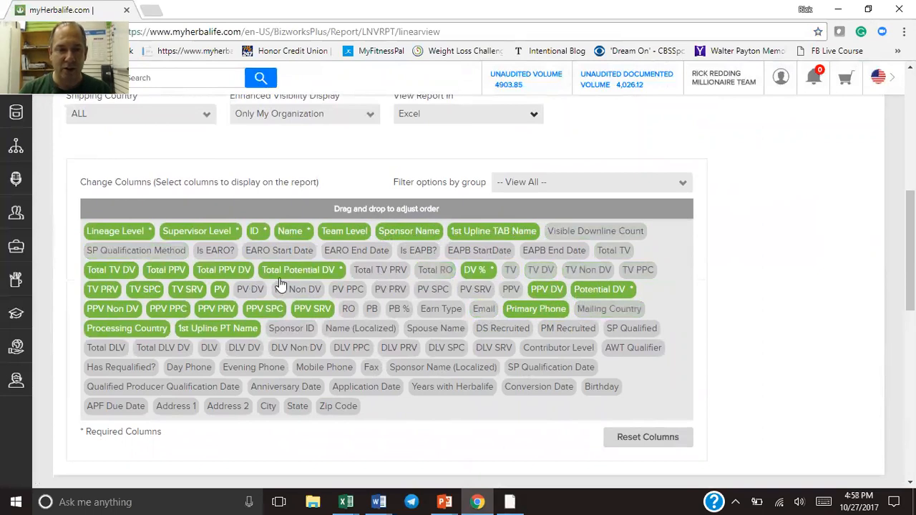
pyautogui.click(225, 272)
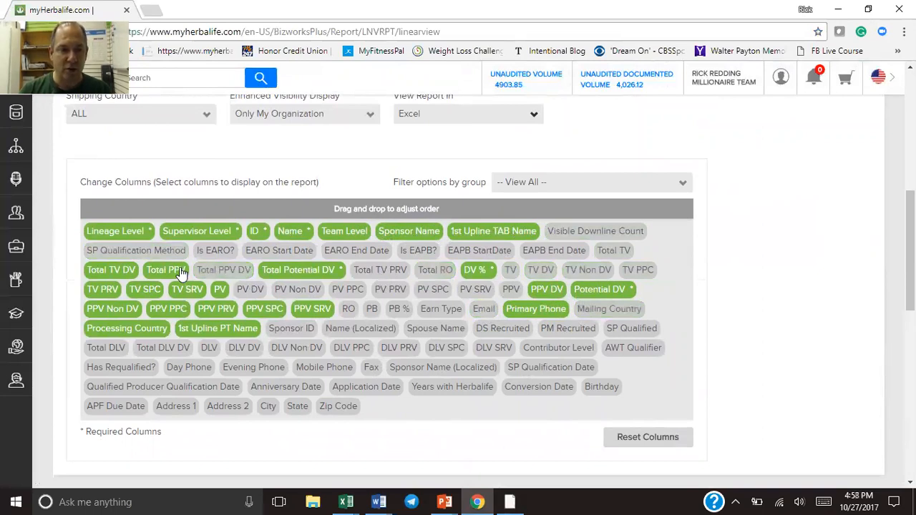
pyautogui.click(180, 271)
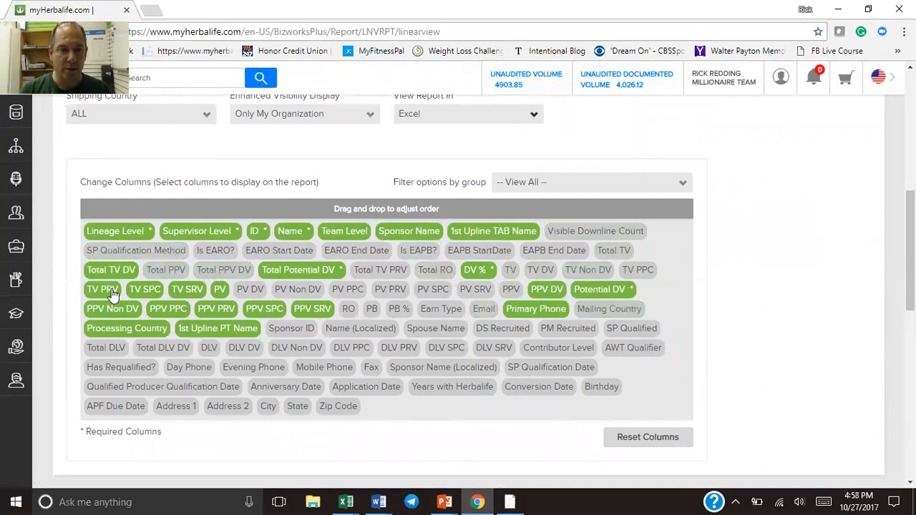
pyautogui.click(112, 294)
pyautogui.click(111, 270)
pyautogui.click(148, 296)
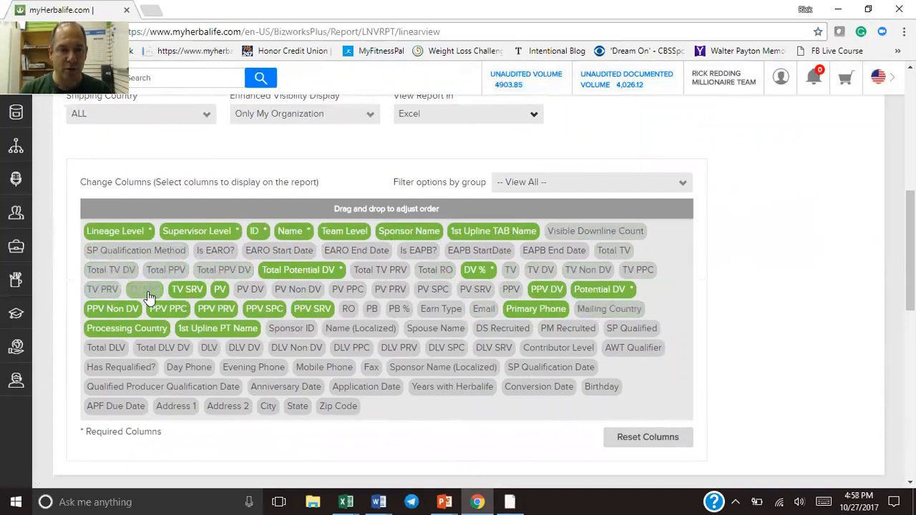
pyautogui.click(187, 289)
# Remove the PV, PPV SRV, PPV SPC, PPV PRV, PPV PPC, PPV Non DV, Processing Country and 1st Upline PT Name columns from the report
pyautogui.click(219, 289)
pyautogui.click(299, 309)
pyautogui.click(263, 309)
pyautogui.click(212, 310)
pyautogui.click(168, 309)
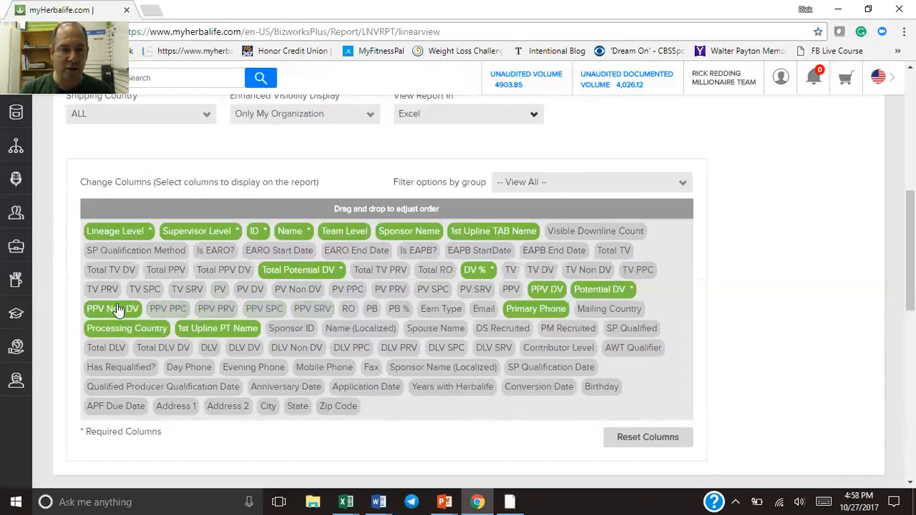
pyautogui.click(118, 310)
pyautogui.click(155, 328)
pyautogui.click(185, 329)
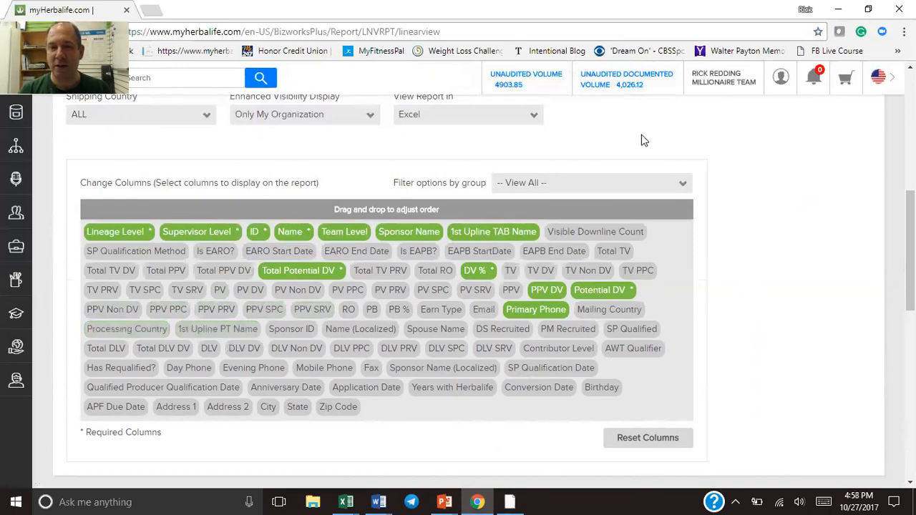
# Save the report settings under the name "Linear Kickstart Promo - October", replacing the existing report of that name
pyautogui.scroll(4, 793, 172)
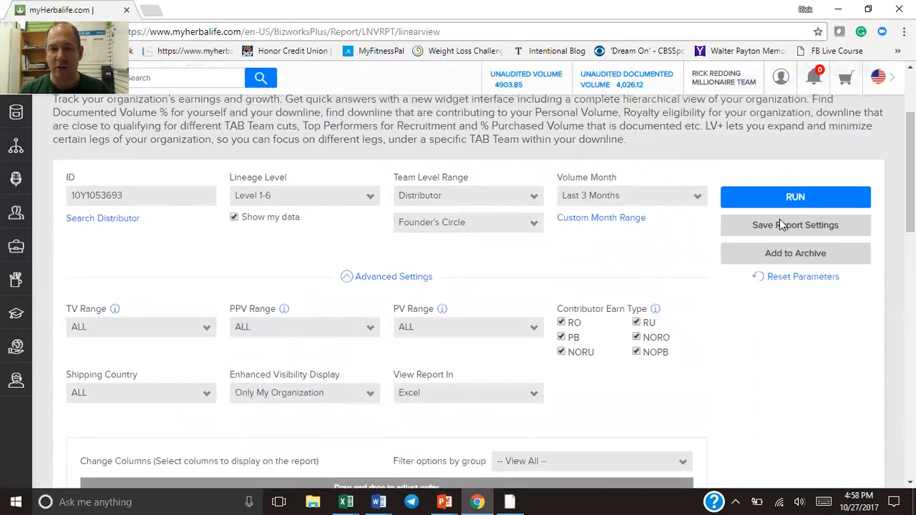
pyautogui.click(781, 224)
pyautogui.moveTo(493, 262); pyautogui.dragTo(285, 261)
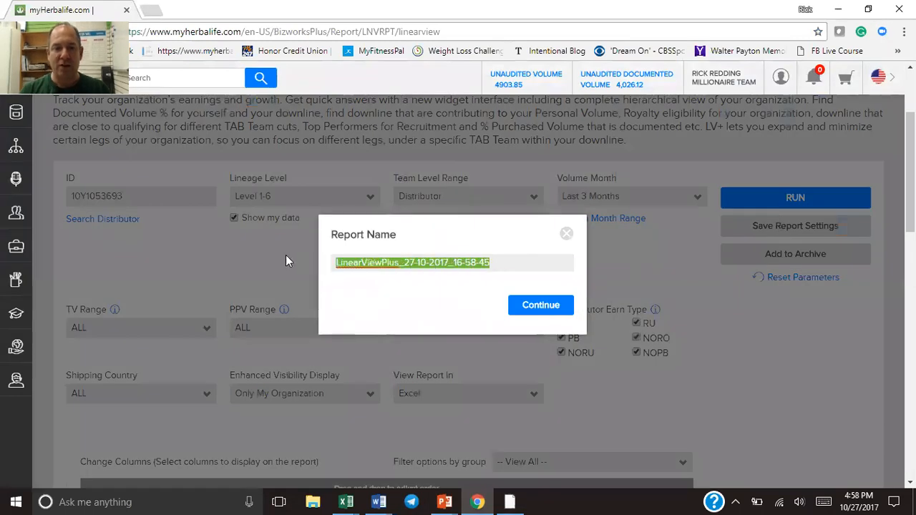
pyautogui.write('Lin')
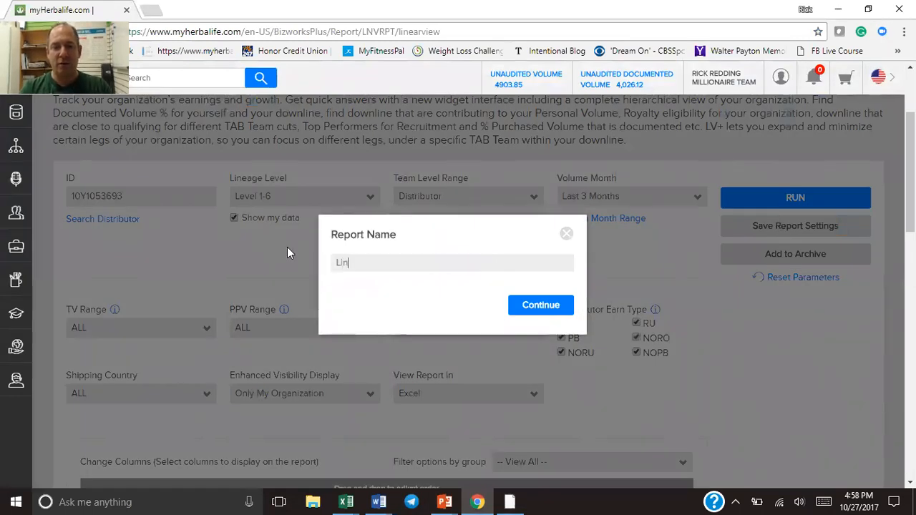
pyautogui.write('ear Kic')
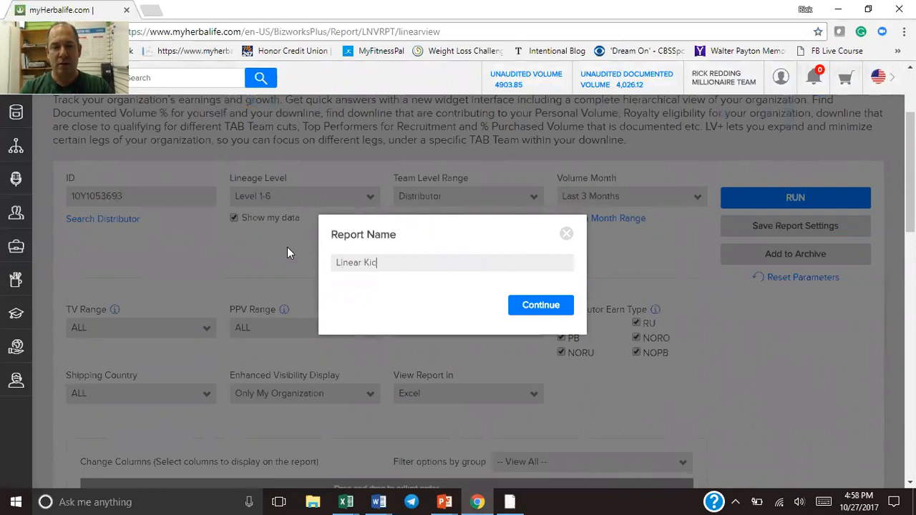
pyautogui.write('kstart Promo')
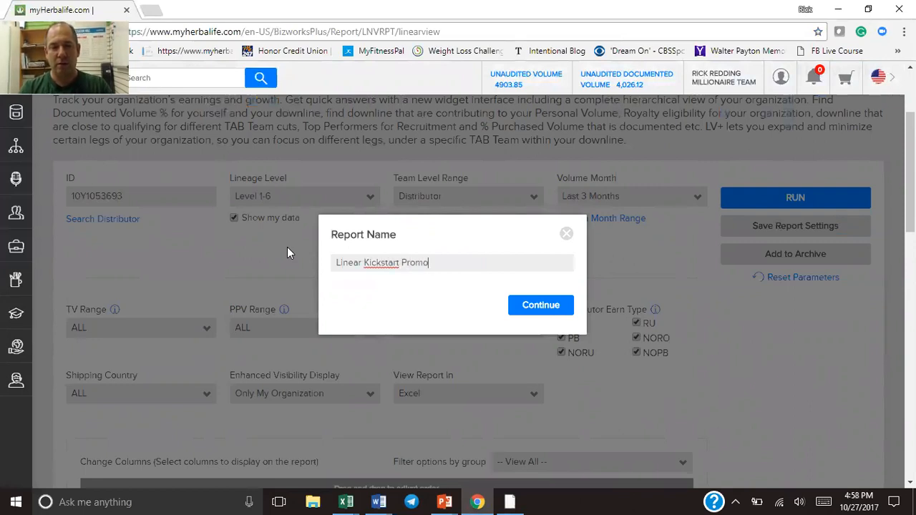
pyautogui.write(' -')
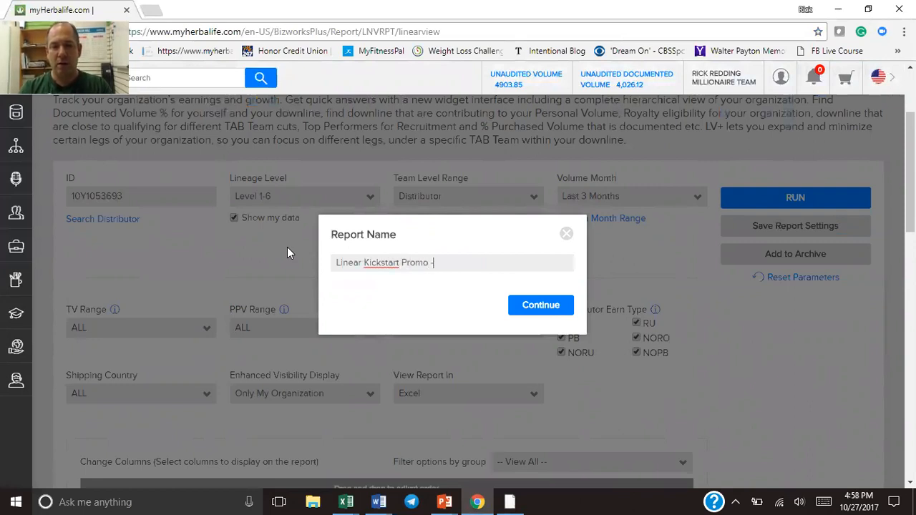
pyautogui.write(' - October')
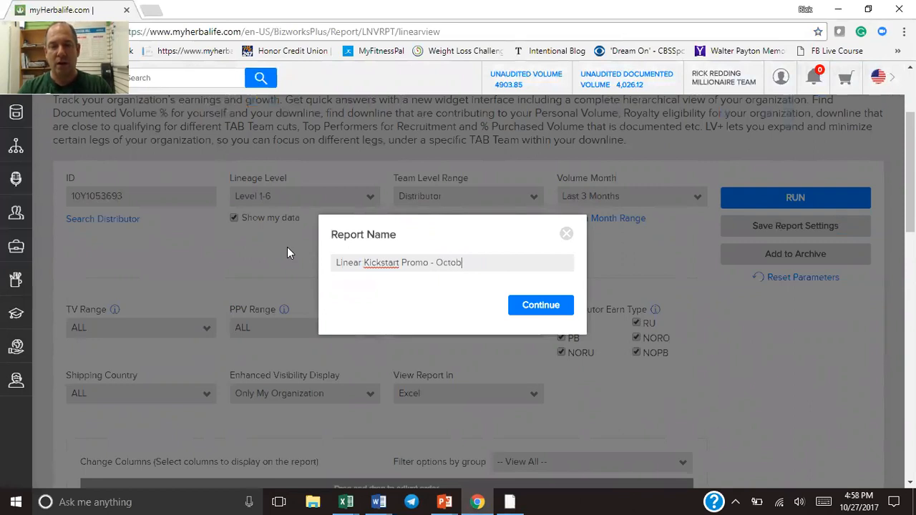
pyautogui.click(533, 307)
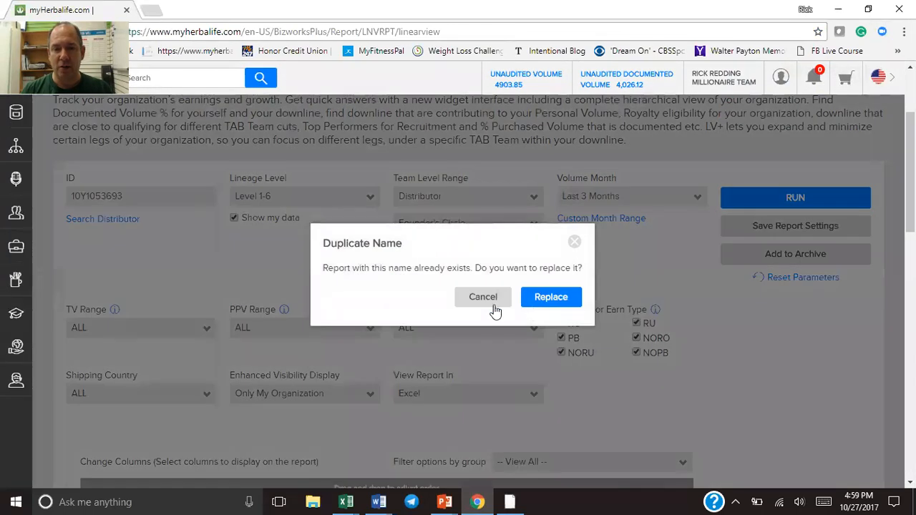
pyautogui.click(548, 297)
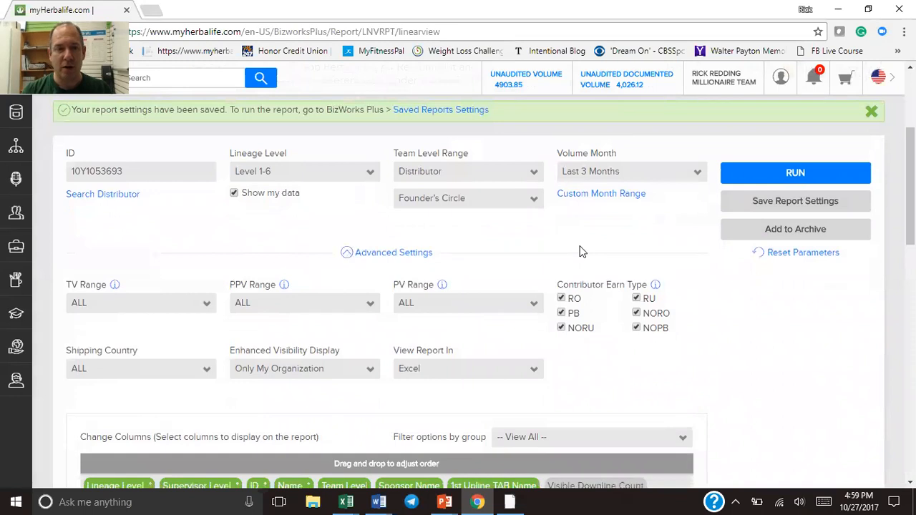
# Delete the "Linear All In Promo Report - October" created Oct 27, 2017, 9:47:25 AM from the Bizworks PLUS saved reports
pyautogui.click(25, 146)
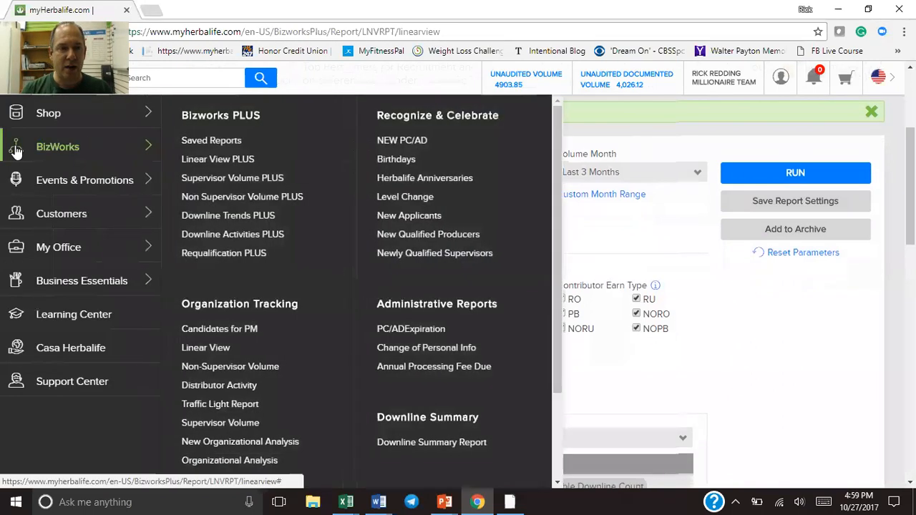
pyautogui.click(198, 137)
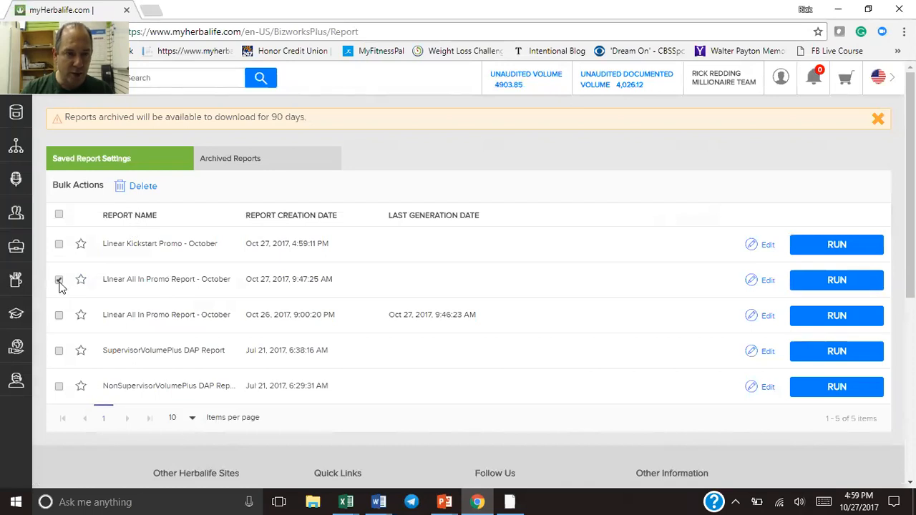
pyautogui.click(143, 188)
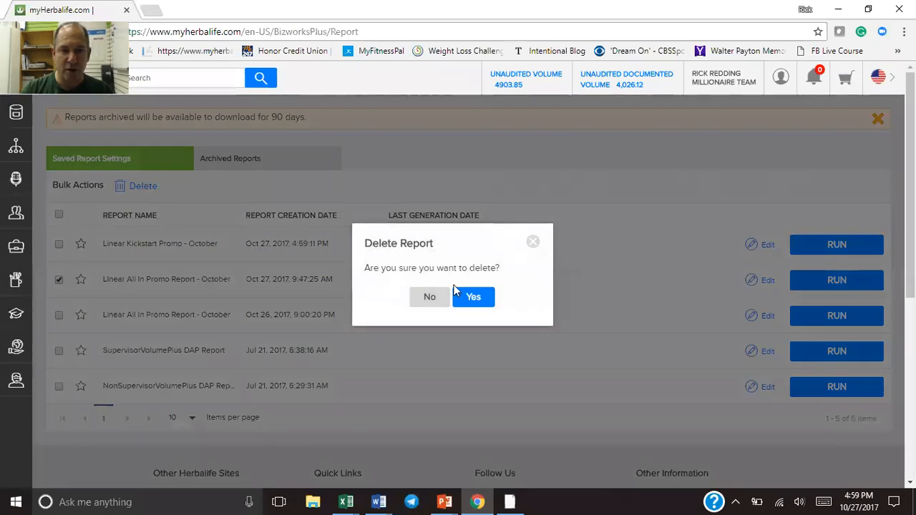
pyautogui.click(474, 299)
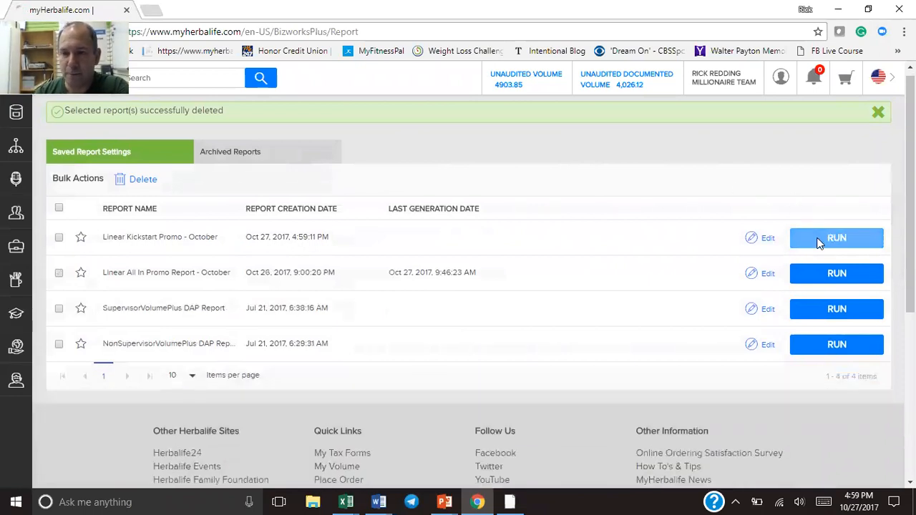
# Run the saved "Linear Kickstart Promo - October" report and open the downloaded XLS file in a maximized Excel window with editing enabled
pyautogui.click(819, 241)
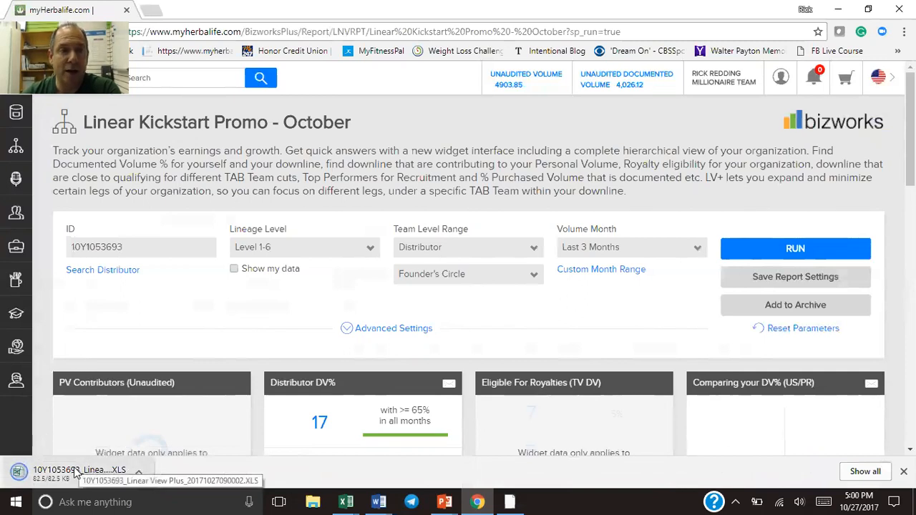
pyautogui.click(75, 472)
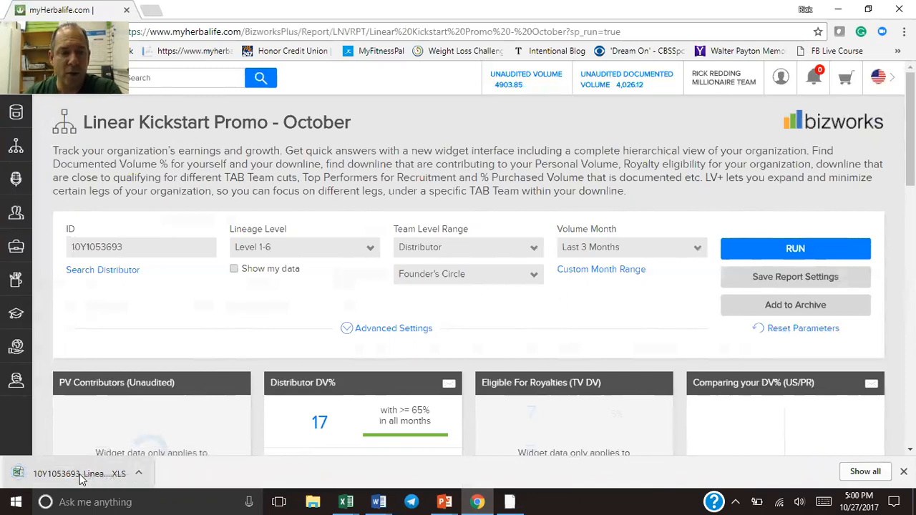
pyautogui.click(79, 474)
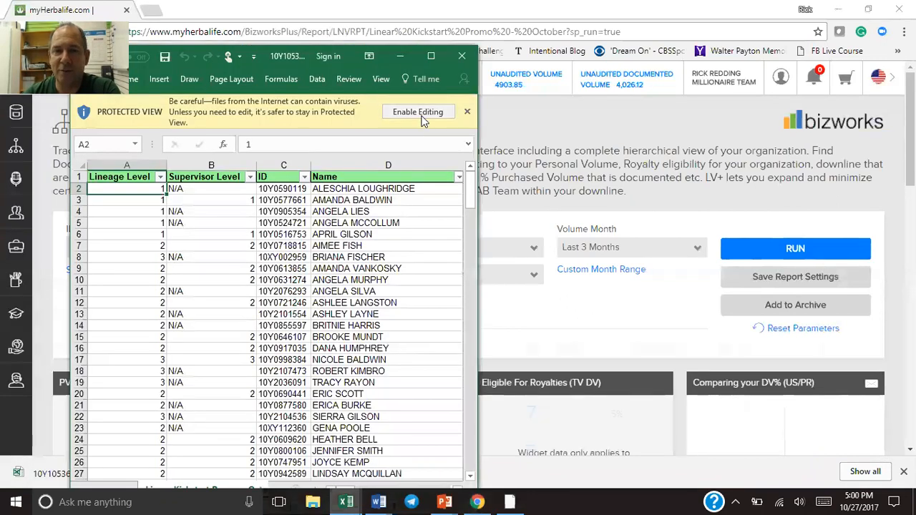
pyautogui.click(422, 116)
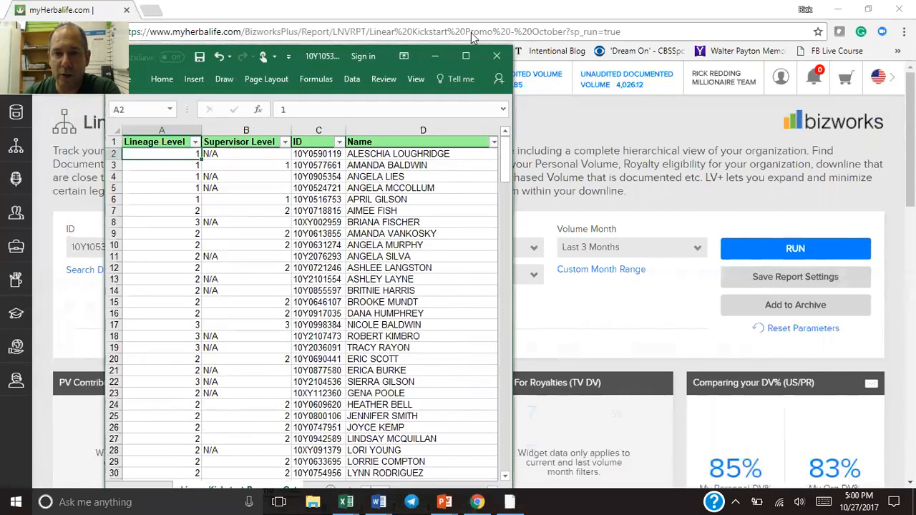
pyautogui.click(466, 56)
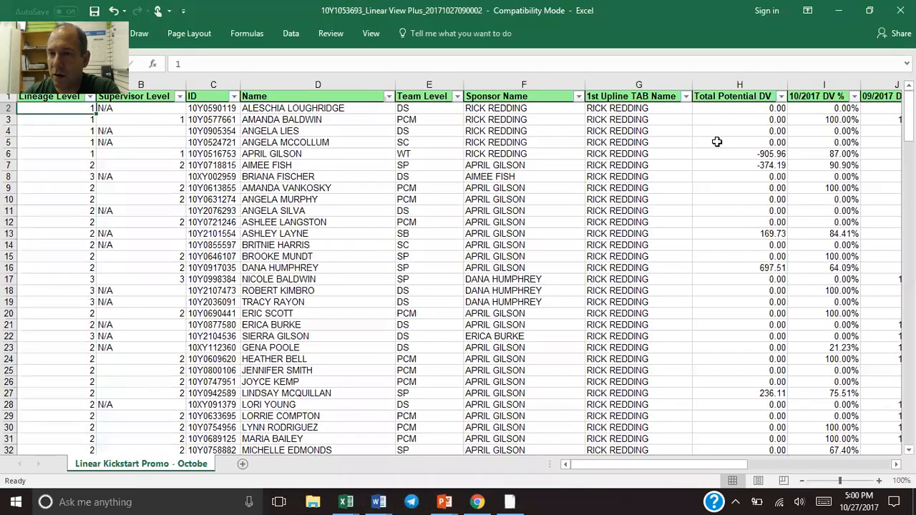
# Delete the Lineage Level, Supervisor Level and ID columns, and hide the Sponsor Name and 1st Upline TAB Name columns
pyautogui.moveTo(190, 85); pyautogui.dragTo(50, 84)
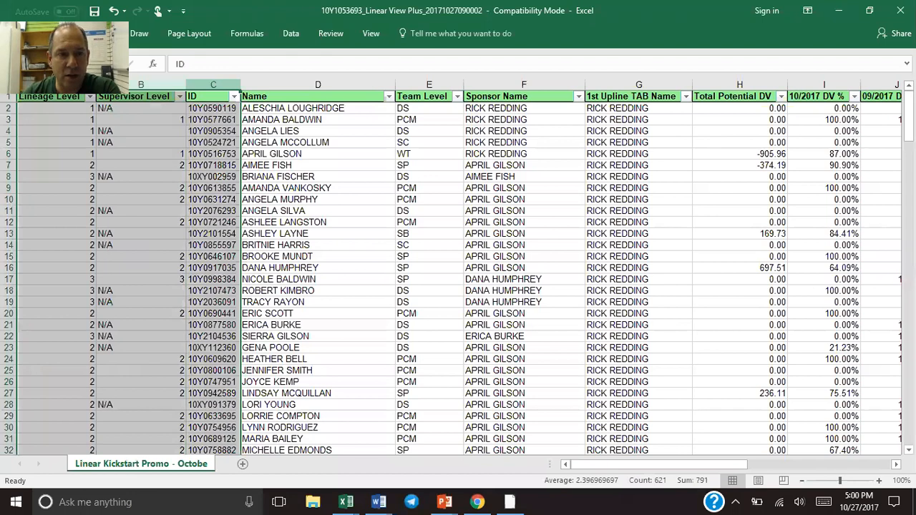
pyautogui.rightClick(192, 147)
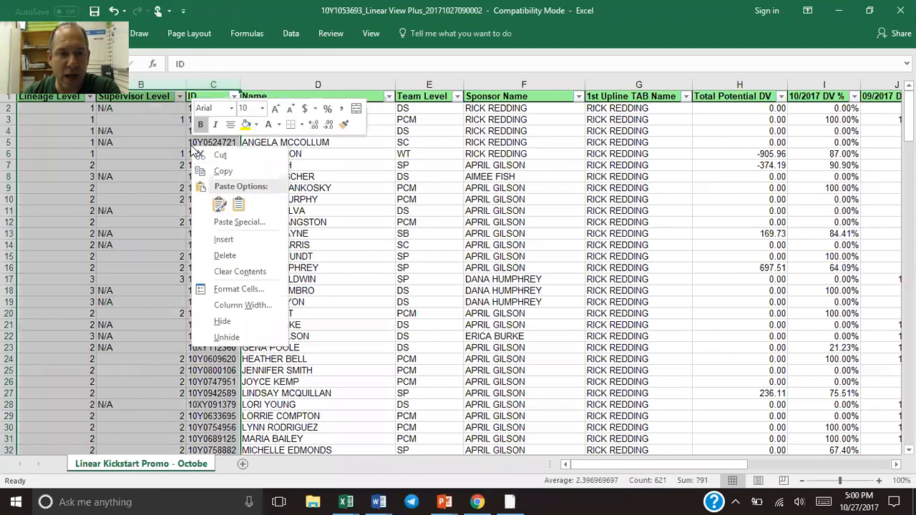
pyautogui.click(224, 256)
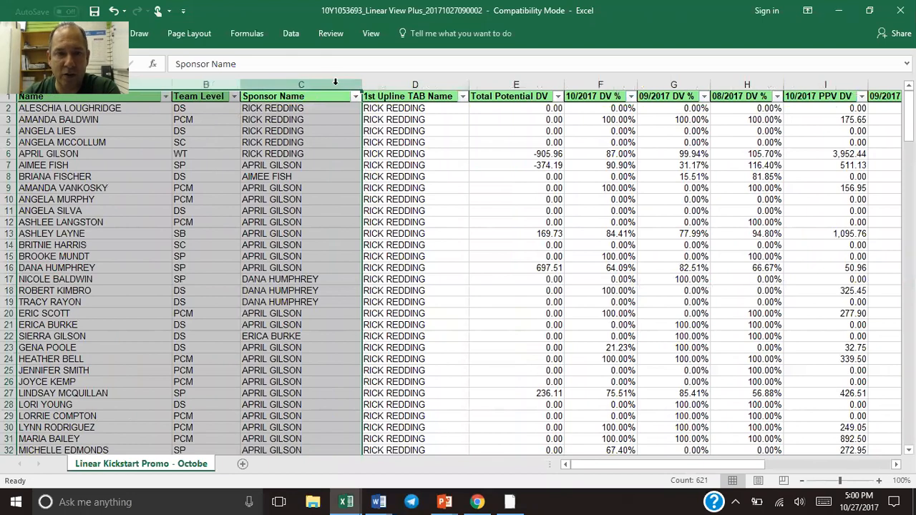
pyautogui.moveTo(335, 83); pyautogui.dragTo(395, 79)
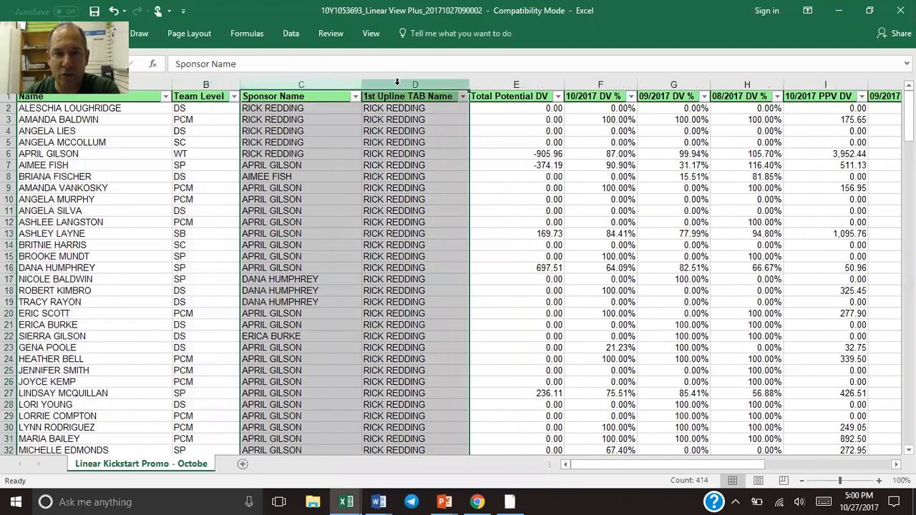
pyautogui.rightClick(397, 82)
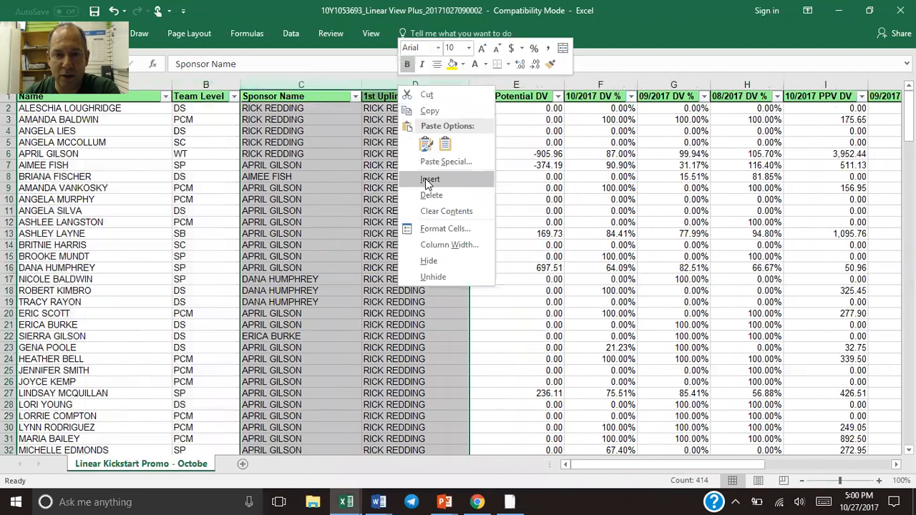
pyautogui.click(428, 260)
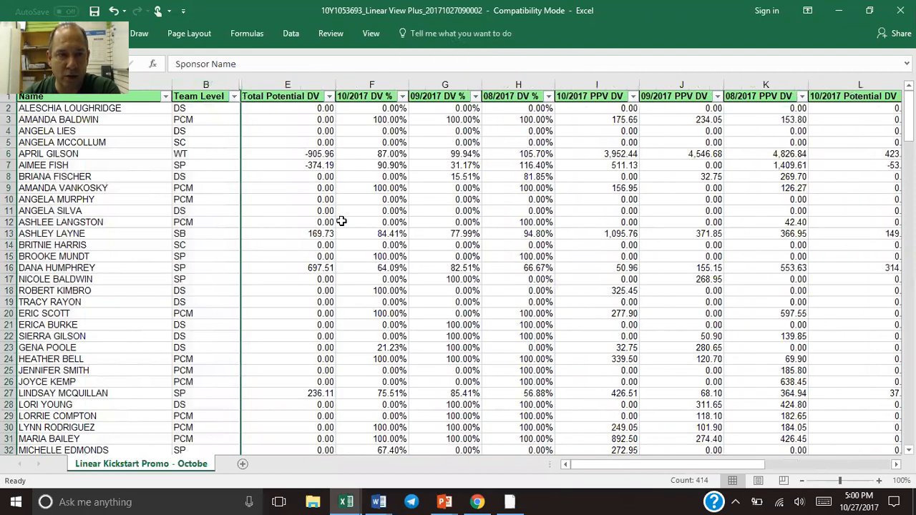
# Delete the Total Potential DV column and the 10/2017, 09/2017 and 08/2017 DV % and Potential DV columns
pyautogui.moveTo(286, 83); pyautogui.dragTo(520, 85)
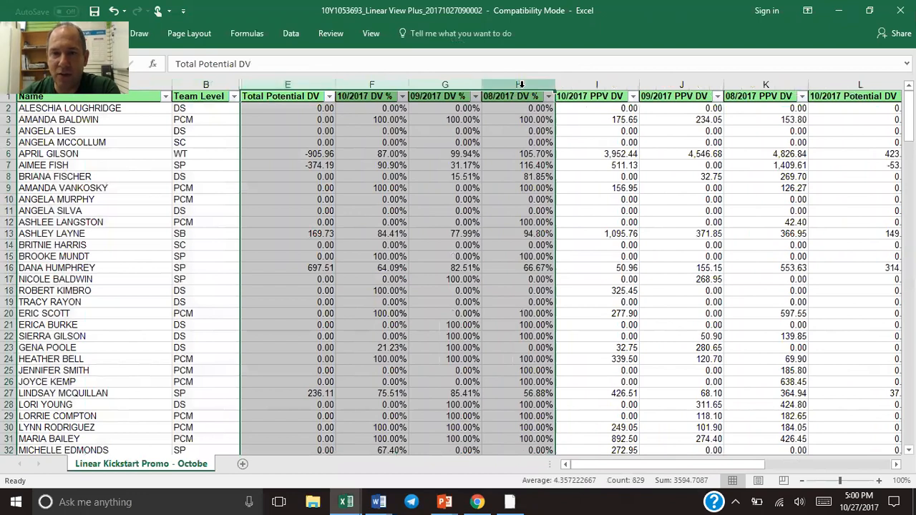
pyautogui.rightClick(520, 84)
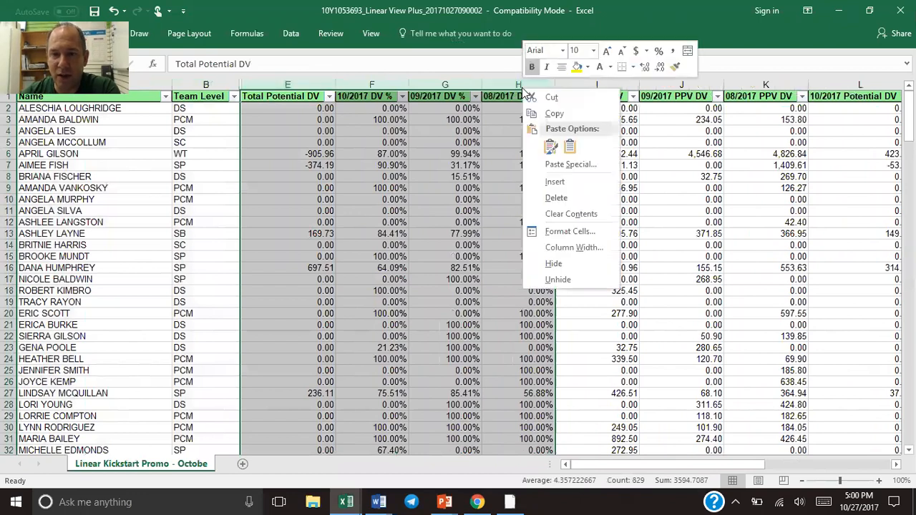
pyautogui.click(556, 198)
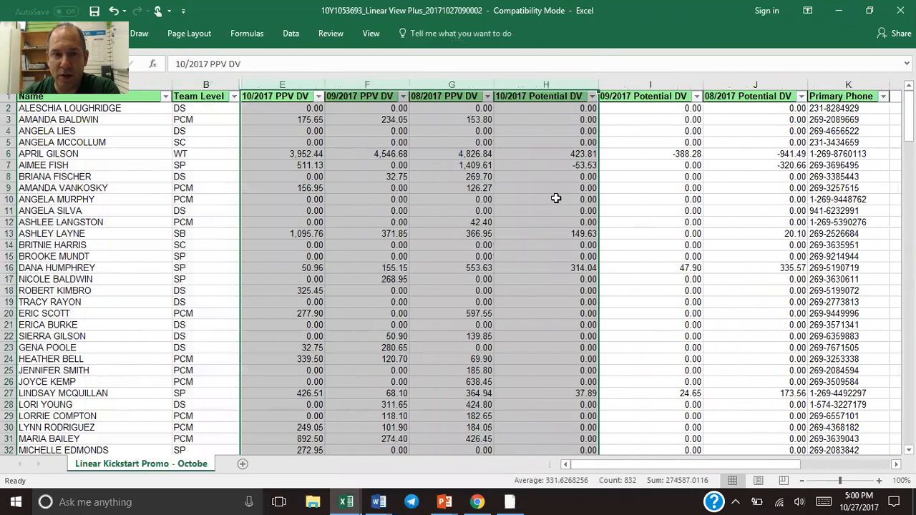
pyautogui.click(542, 84)
pyautogui.moveTo(679, 84); pyautogui.dragTo(755, 85)
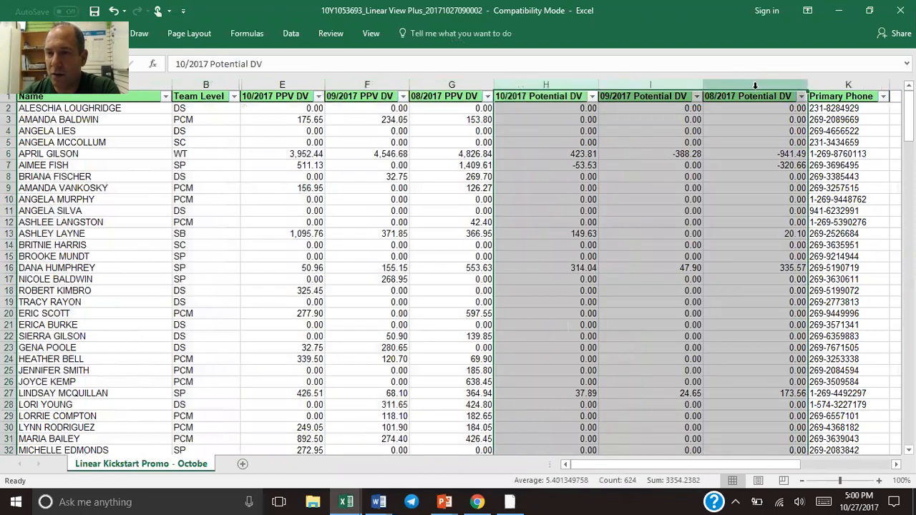
pyautogui.rightClick(756, 93)
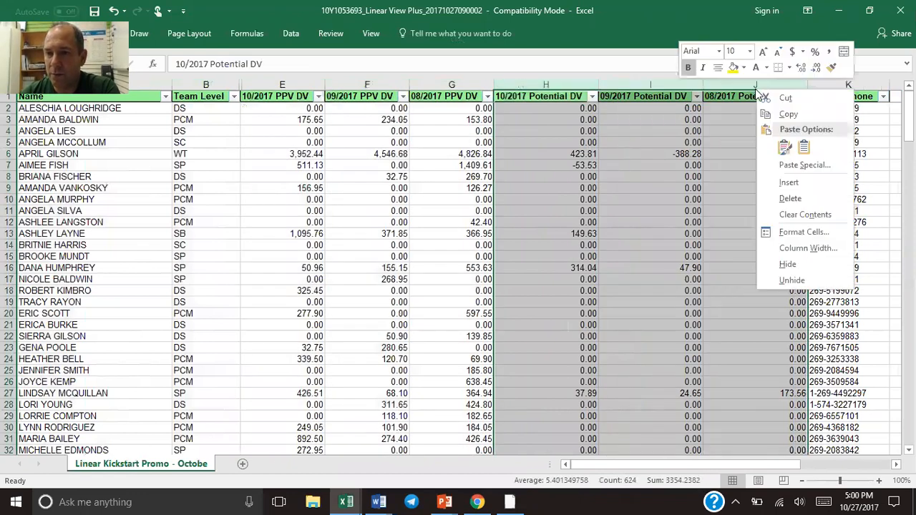
pyautogui.click(790, 198)
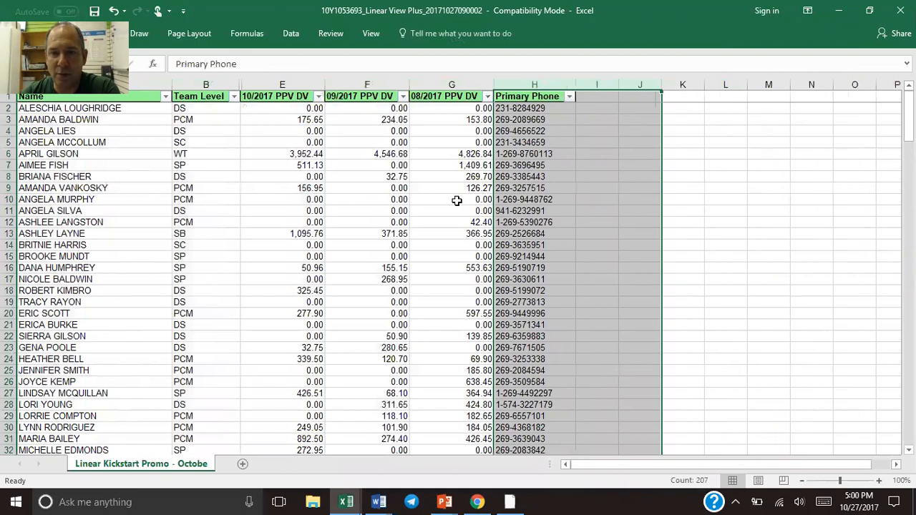
pyautogui.click(696, 174)
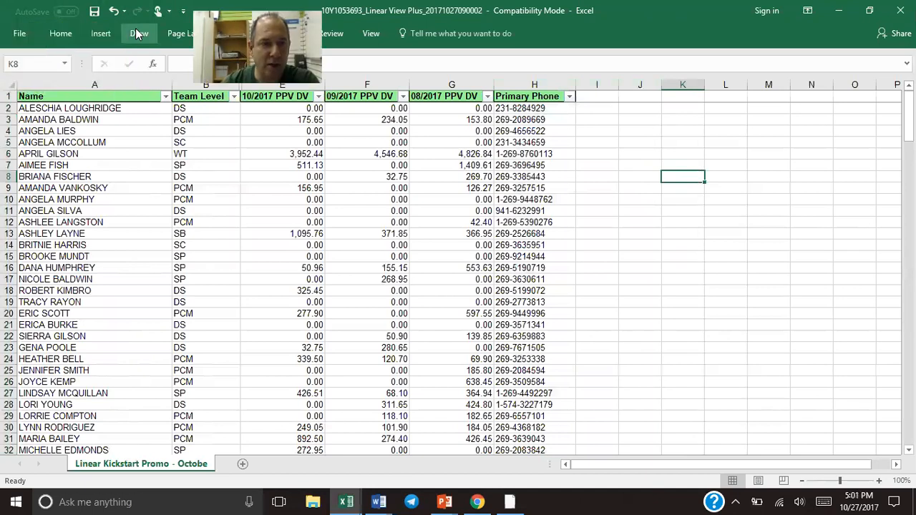
# Sort the entire sheet by Column B (Team Level) values in Z to A order
pyautogui.click(7, 88)
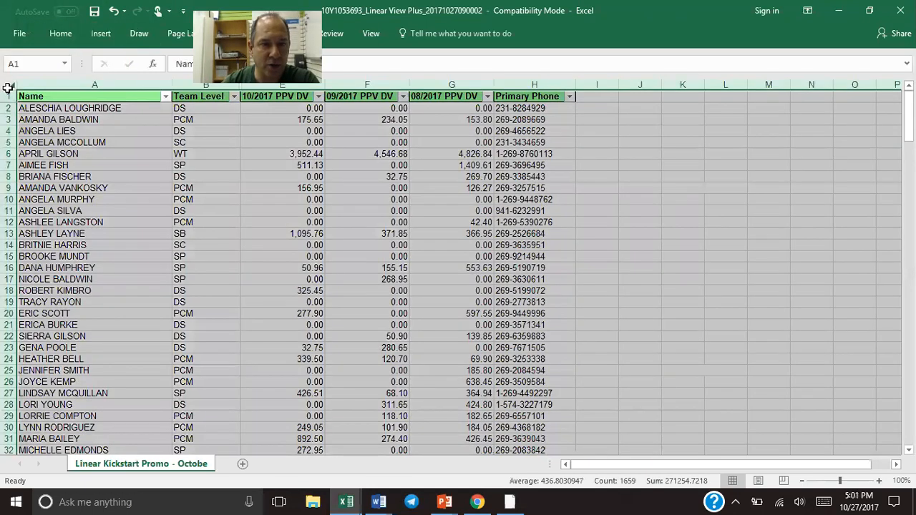
pyautogui.rightClick(7, 87)
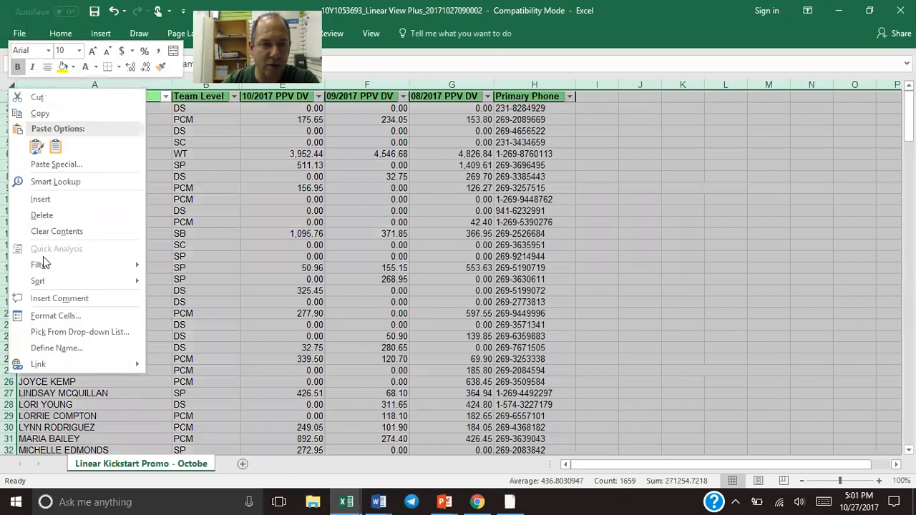
pyautogui.moveTo(44, 282)
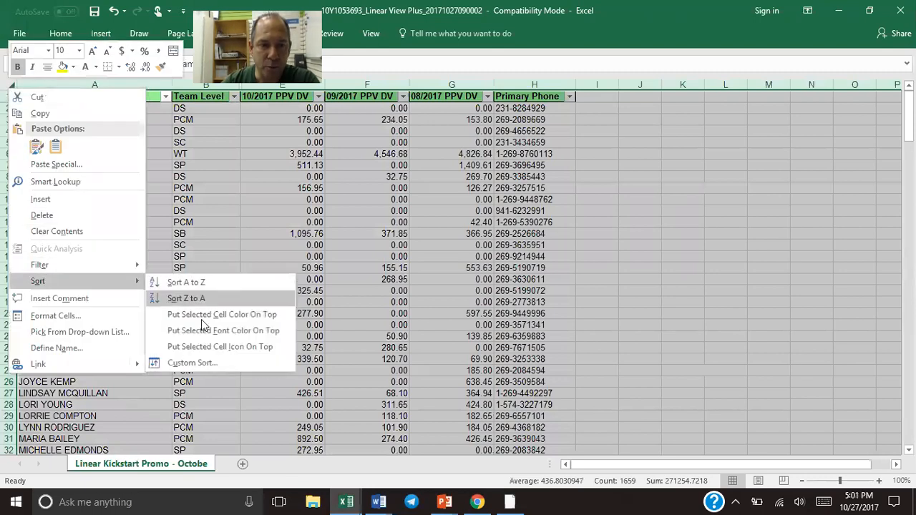
pyautogui.click(205, 363)
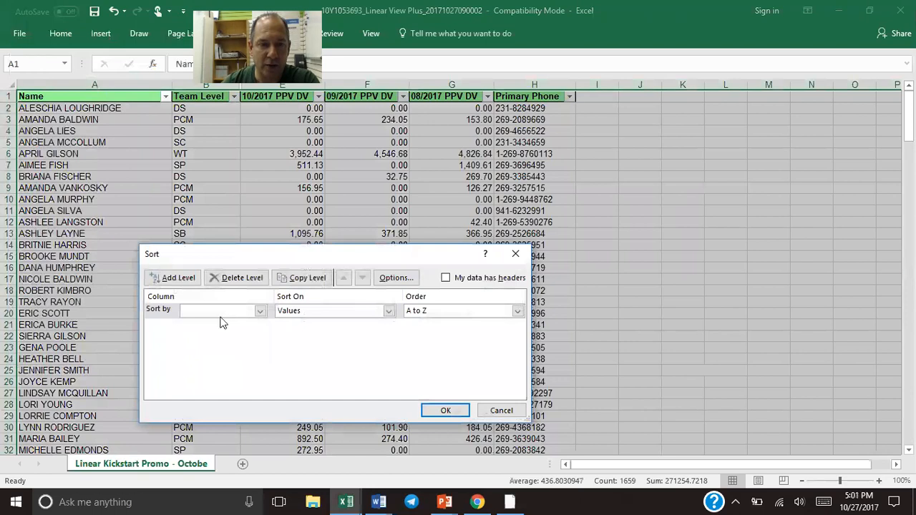
pyautogui.click(261, 310)
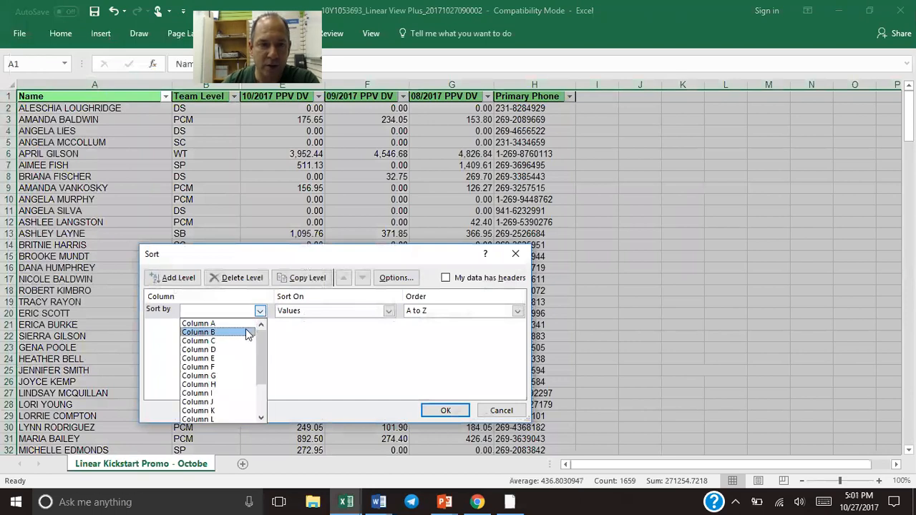
pyautogui.click(236, 333)
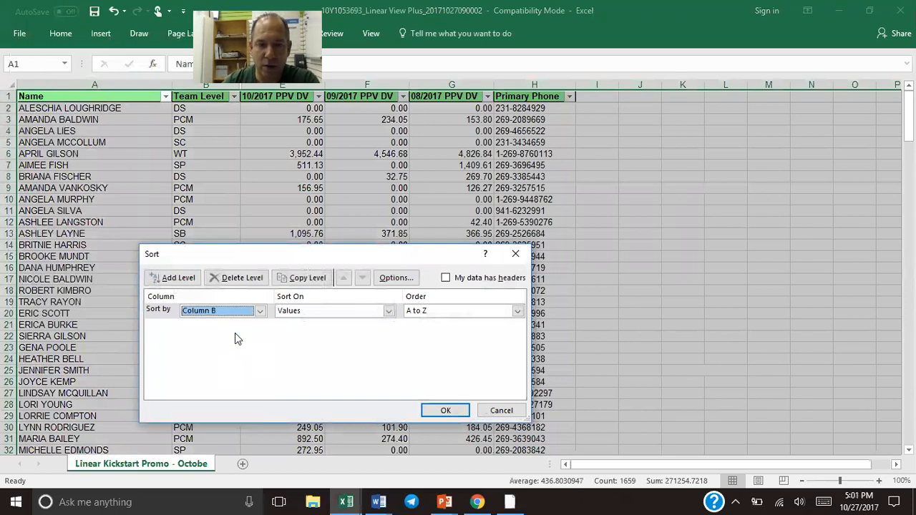
pyautogui.click(517, 309)
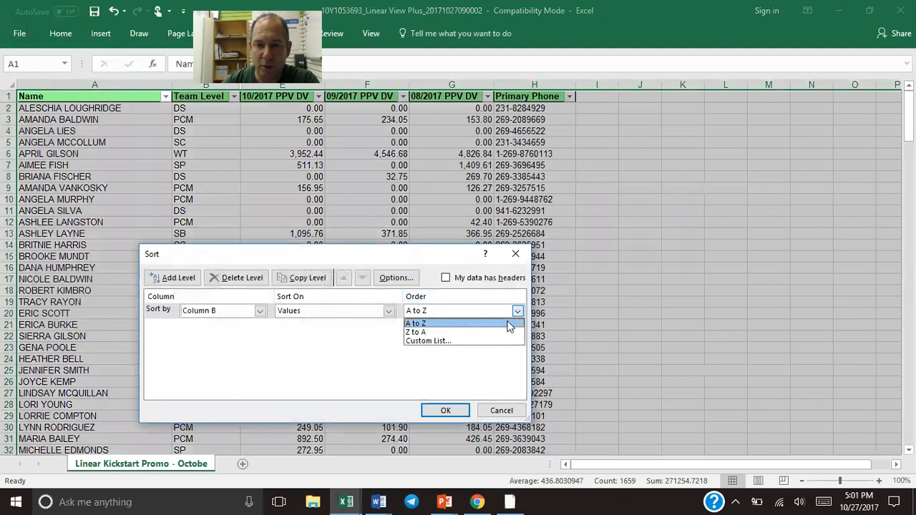
pyautogui.click(495, 333)
pyautogui.click(445, 410)
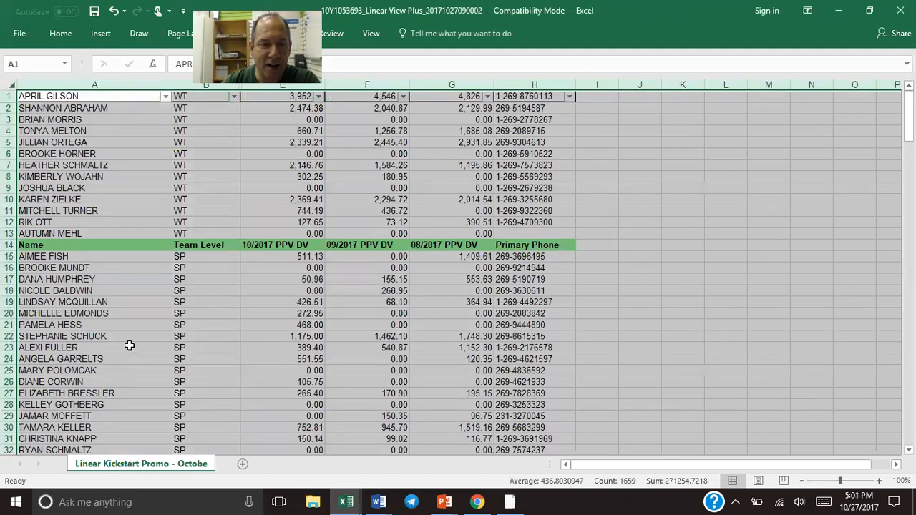
# Delete all the rows whose Team Level is PCM, rows 70 through 151
pyautogui.scroll(-19, 128, 346)
pyautogui.scroll(-5, 128, 345)
pyautogui.scroll(3, 128, 345)
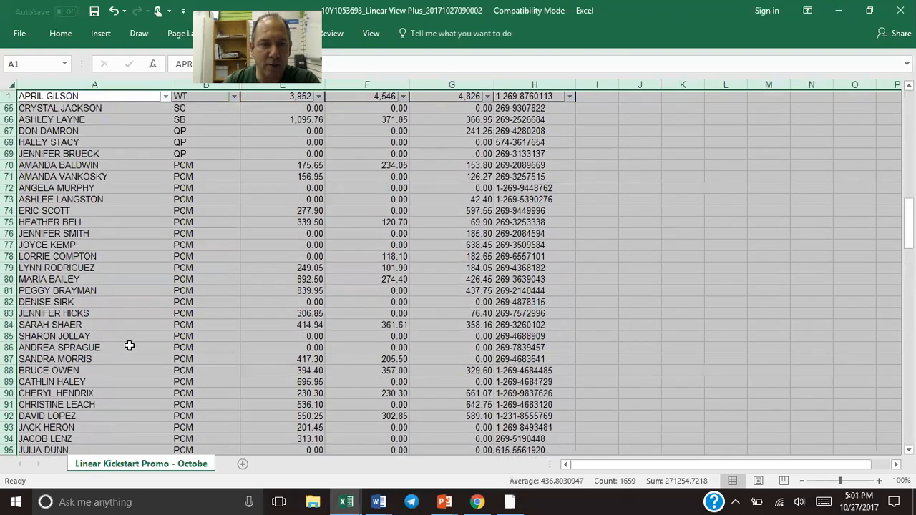
pyautogui.moveTo(9, 166)
pyautogui.mouseDown()
pyautogui.moveTo(9, 451)
pyautogui.moveTo(20, 79)
pyautogui.moveTo(9, 153)
pyautogui.mouseUp()
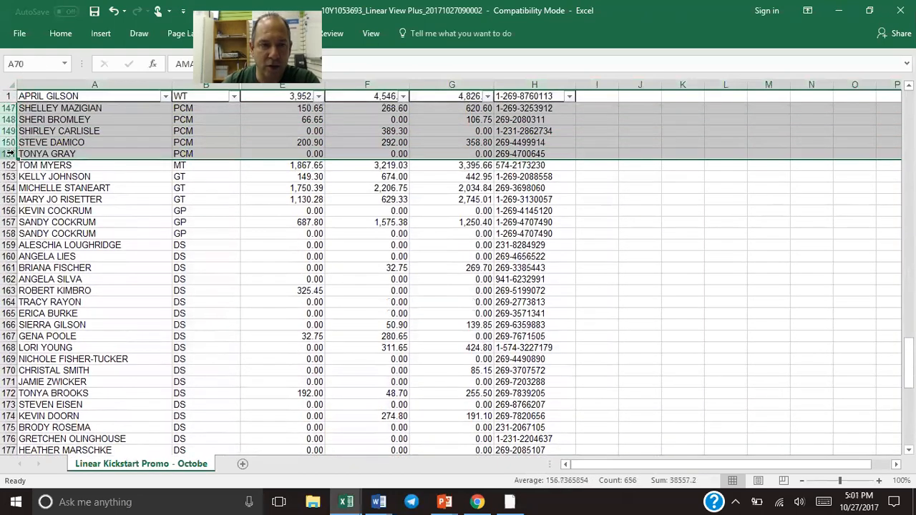
pyautogui.rightClick(62, 139)
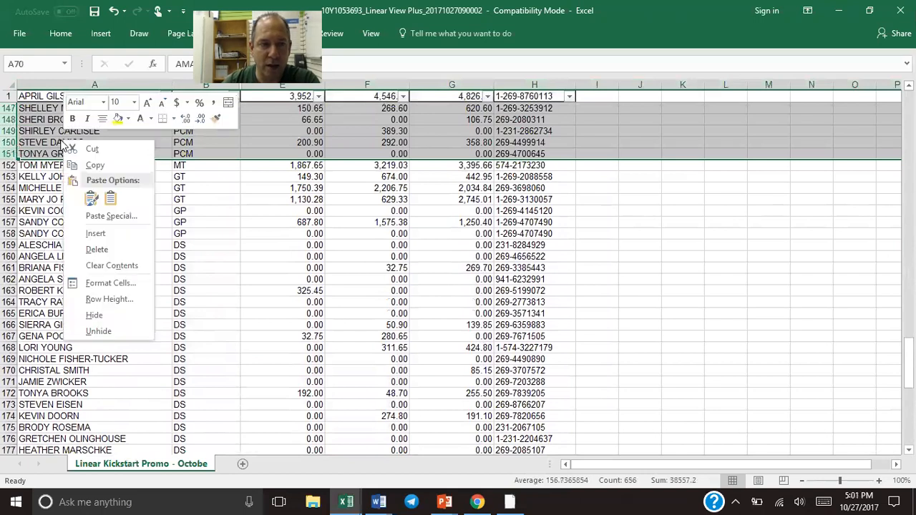
pyautogui.click(97, 249)
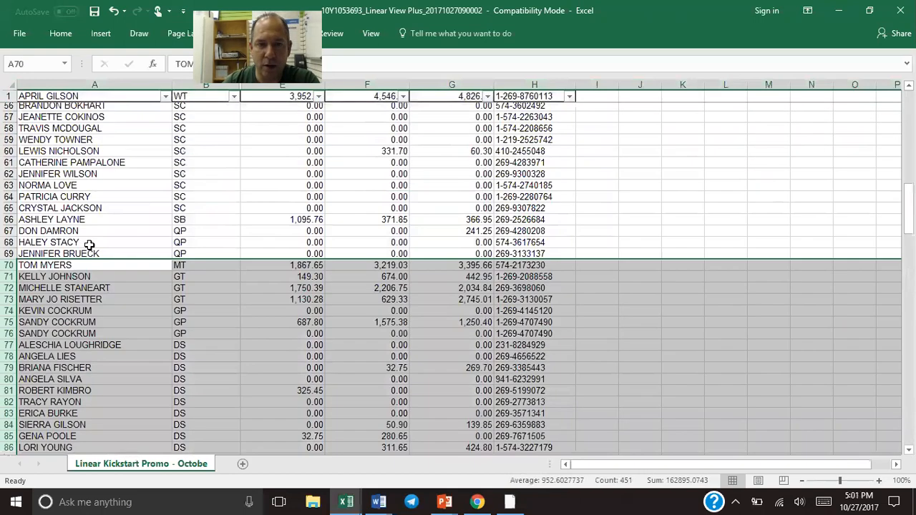
# Sort the entire sheet by Column G (08/2017 PPV DV) values from Largest to Smallest
pyautogui.scroll(18, 370, 243)
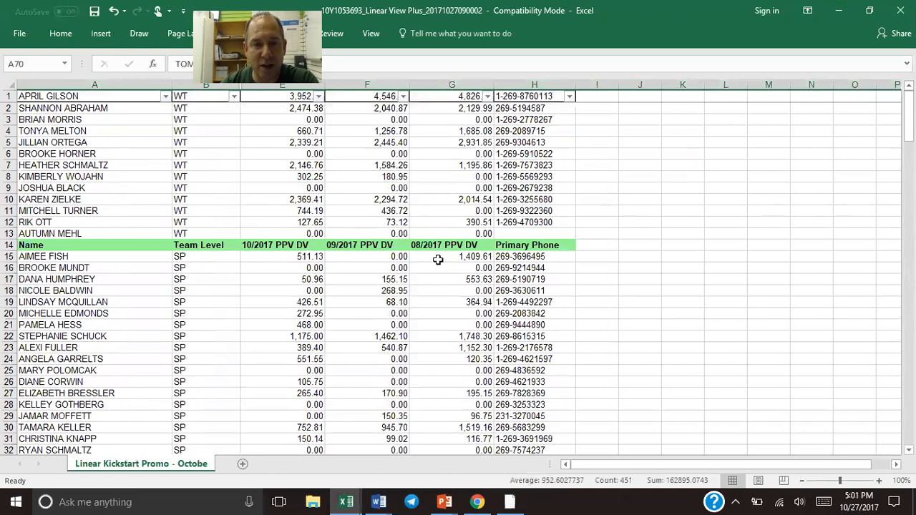
pyautogui.click(6, 84)
pyautogui.rightClick(6, 84)
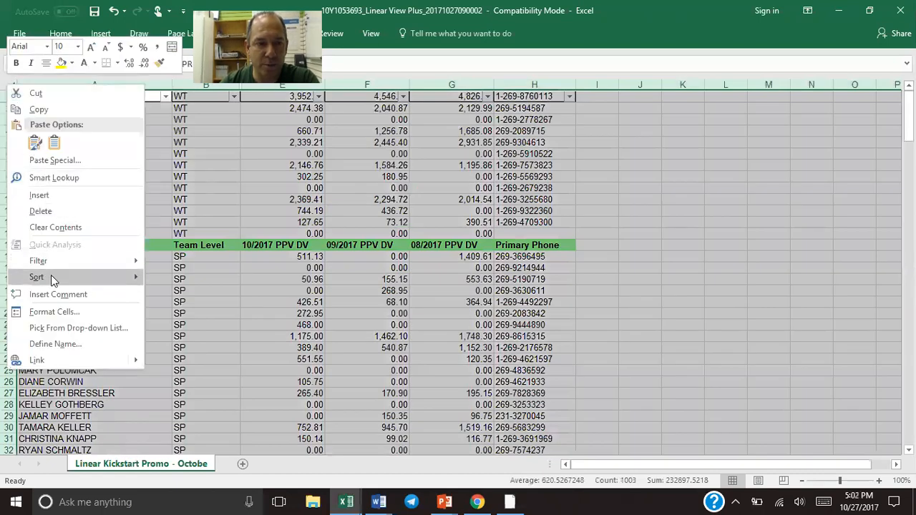
pyautogui.moveTo(51, 278)
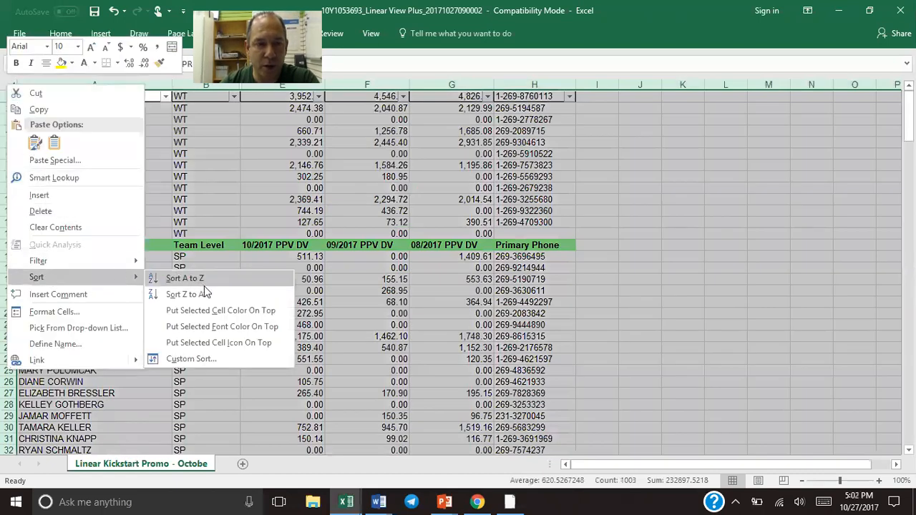
pyautogui.click(192, 358)
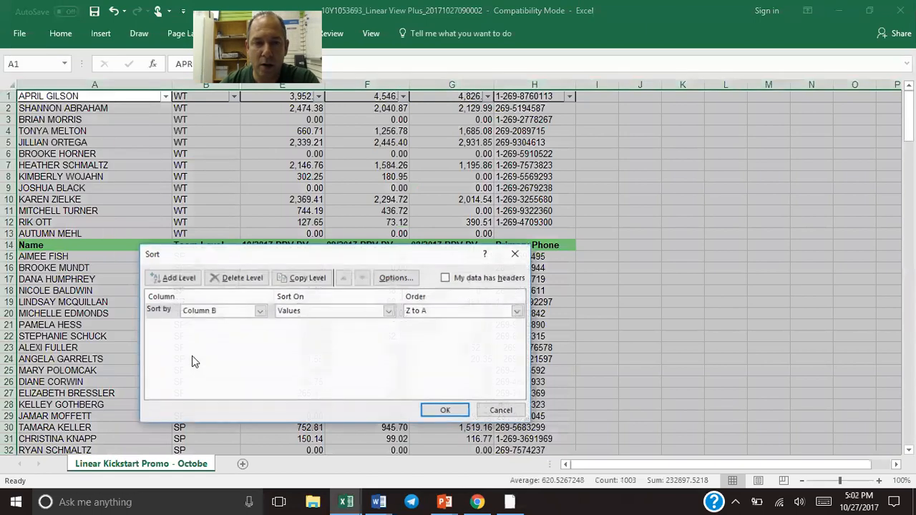
pyautogui.click(261, 311)
pyautogui.click(231, 372)
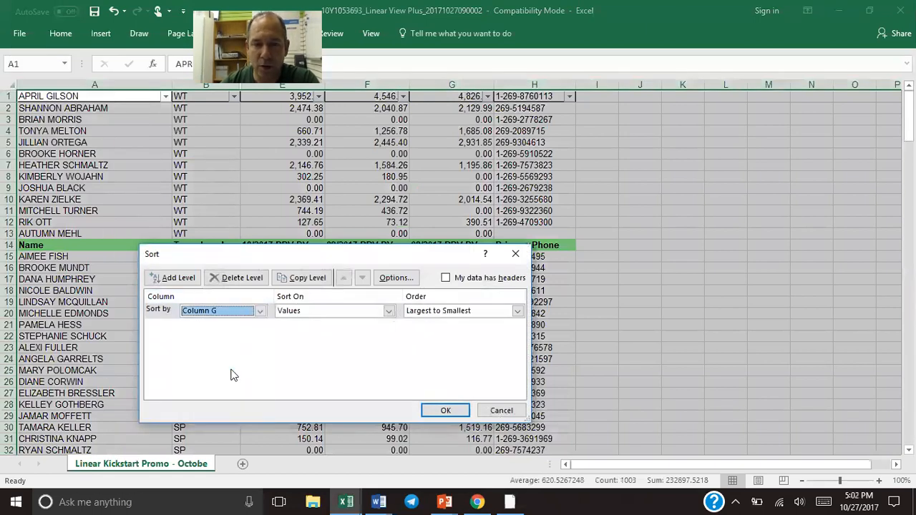
pyautogui.click(457, 412)
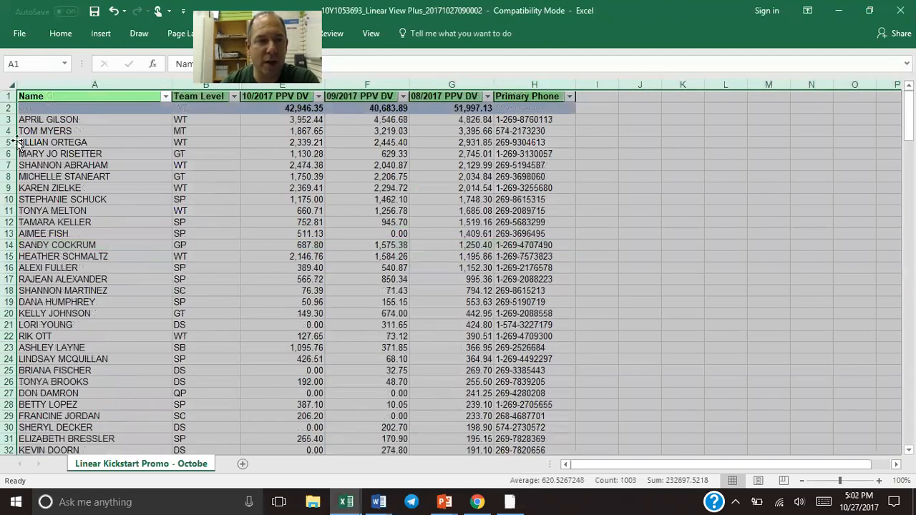
# Delete the totals row directly beneath the header row
pyautogui.click(10, 108)
pyautogui.rightClick(10, 108)
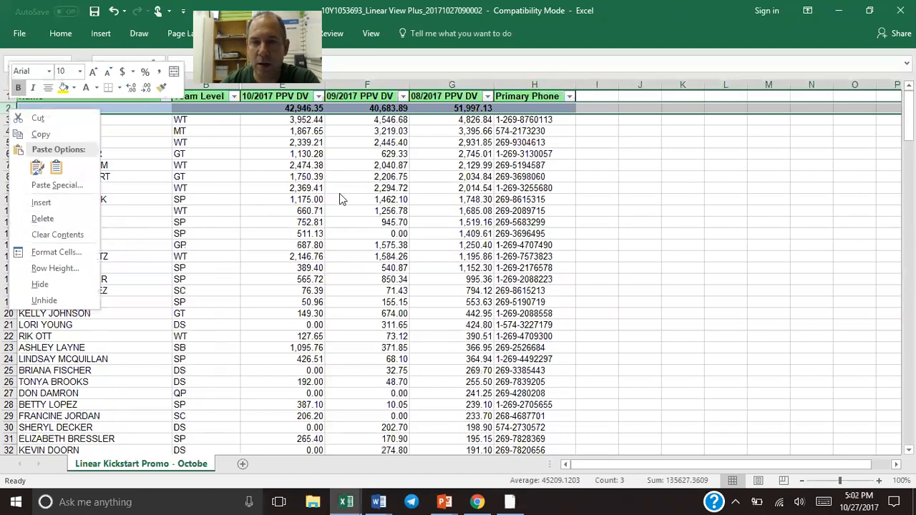
pyautogui.click(51, 218)
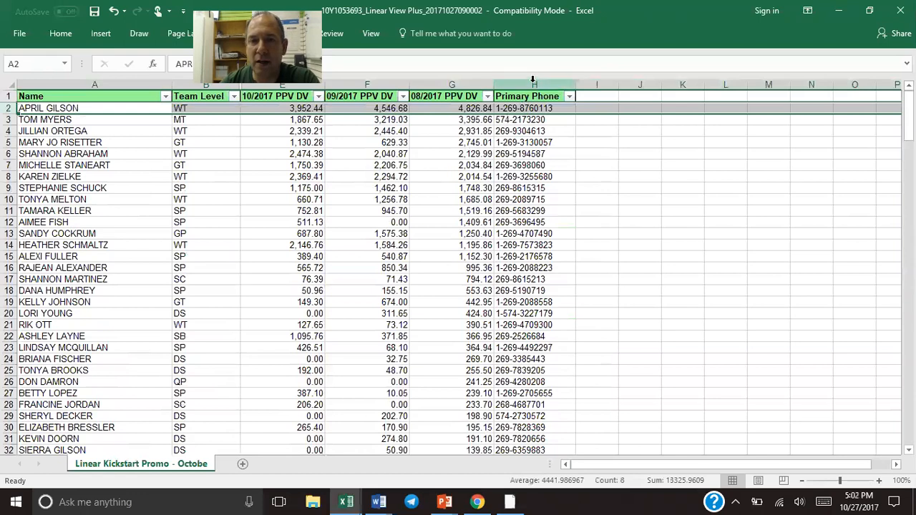
# Insert three blank columns between the 08/2017 PPV DV and Primary Phone columns
pyautogui.moveTo(533, 83); pyautogui.dragTo(642, 82)
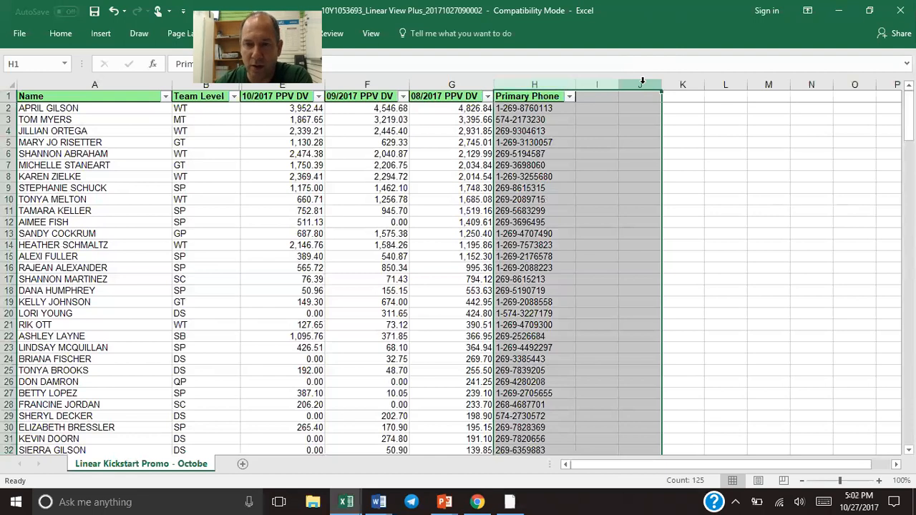
pyautogui.click(533, 87)
pyautogui.moveTo(533, 87); pyautogui.dragTo(635, 85)
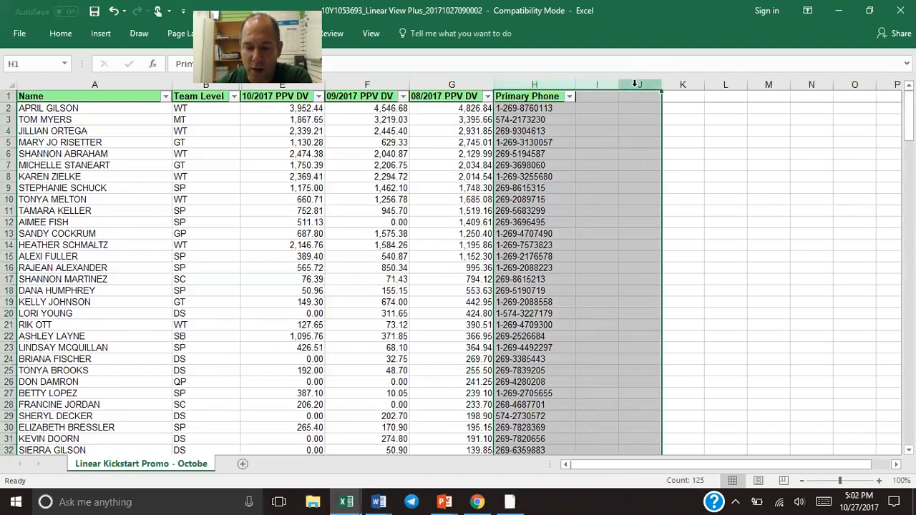
pyautogui.rightClick(635, 85)
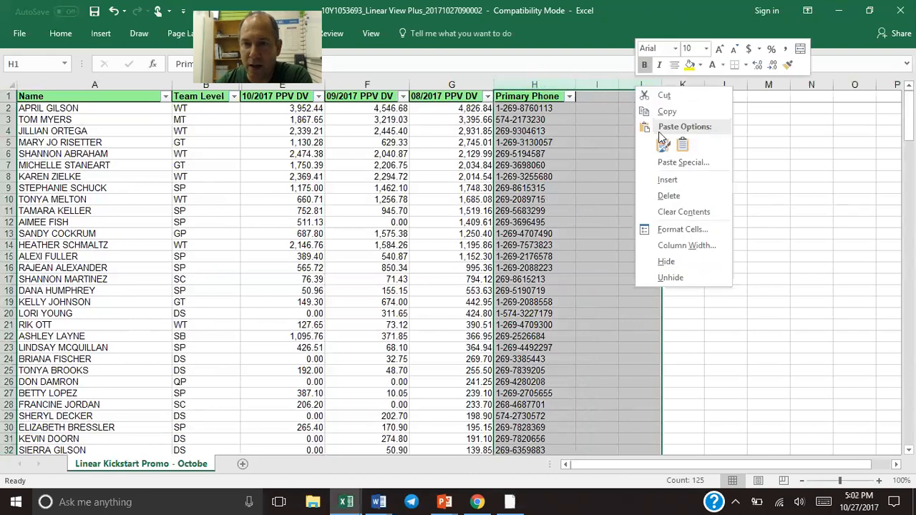
pyautogui.click(667, 181)
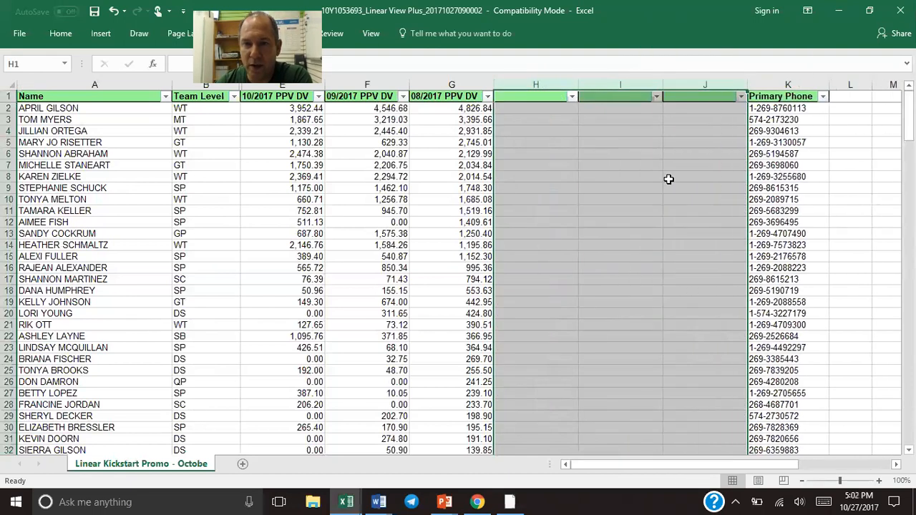
# Enter the header "PPV DV Needed" in cell H1 of the first blank column
pyautogui.click(540, 101)
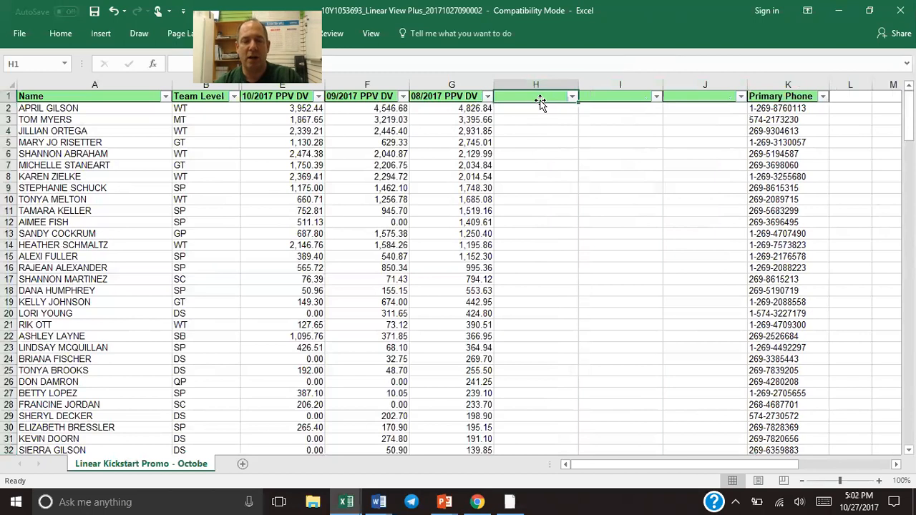
pyautogui.write('N')
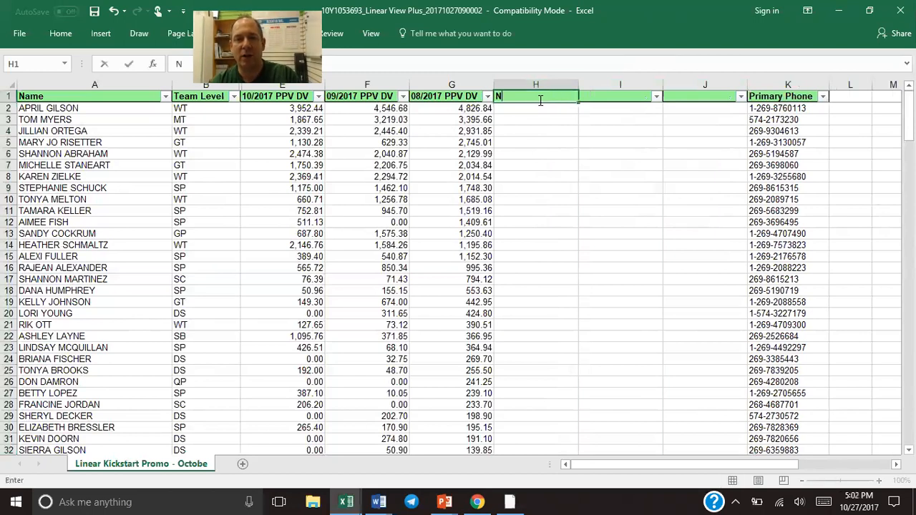
pyautogui.write('PPV')
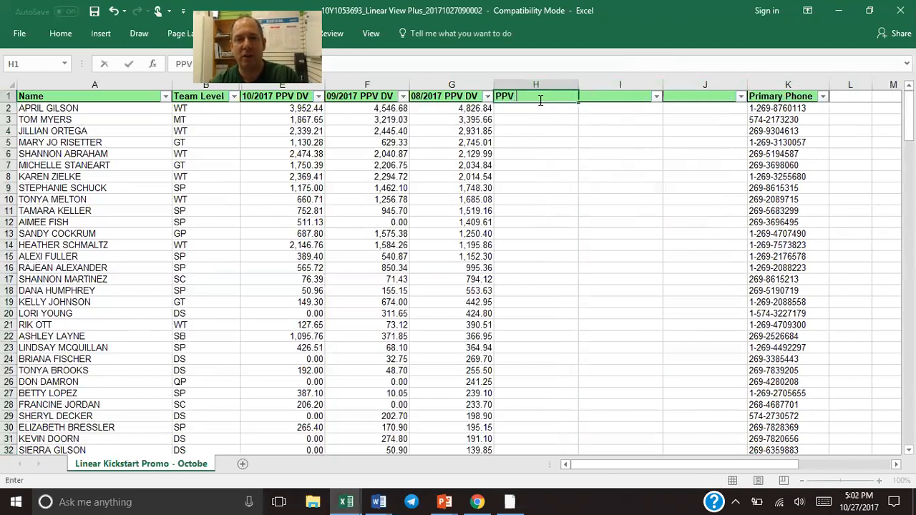
pyautogui.write('EE')
pyautogui.press('BackSpace')
pyautogui.press('BackSpace')
pyautogui.write('eeded')
pyautogui.press('Tab')
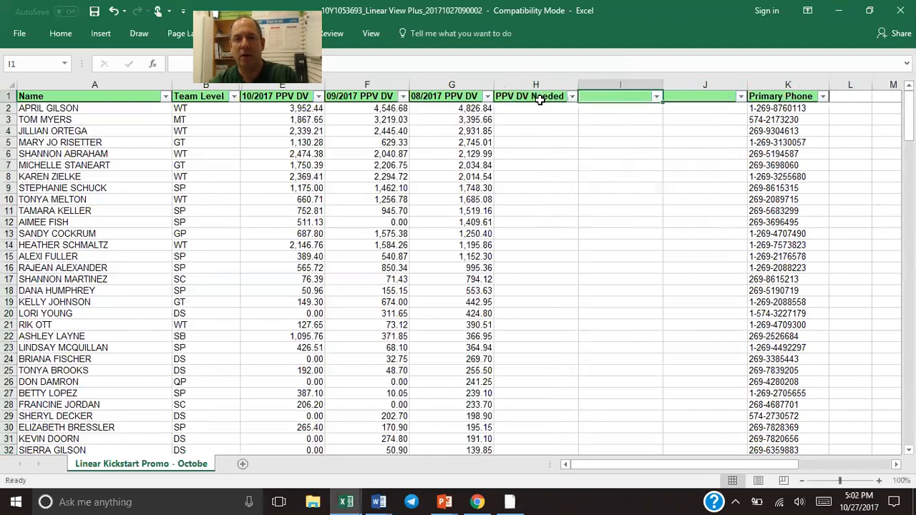
# Label the other two blank columns "Sept" in I1 and "Oct" in J1
pyautogui.write('Sept')
pyautogui.press('BackSpace')
pyautogui.press('BackSpace')
pyautogui.press('BackSpace')
pyautogui.write('ept')
pyautogui.press('Tab')
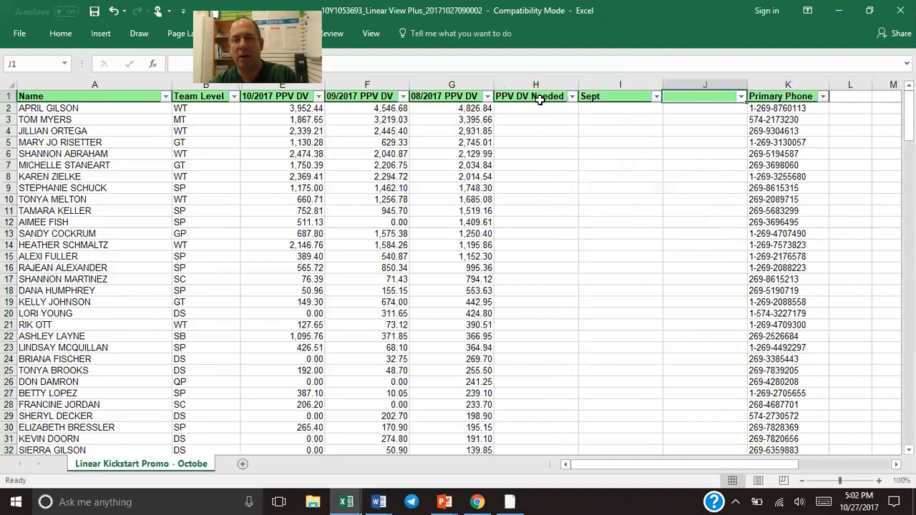
pyautogui.write('Oct')
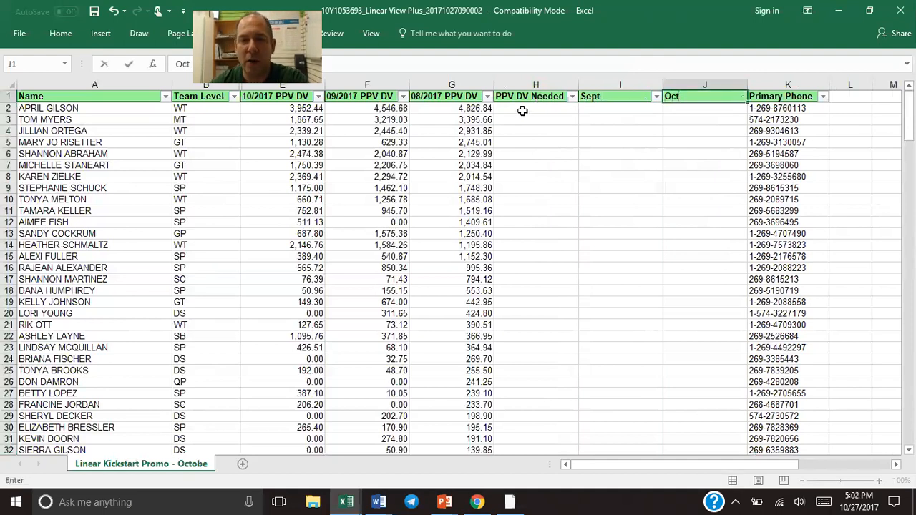
# Enter the formula =G2+200 in cell H2 of the PPV DV Needed column
pyautogui.click(523, 108)
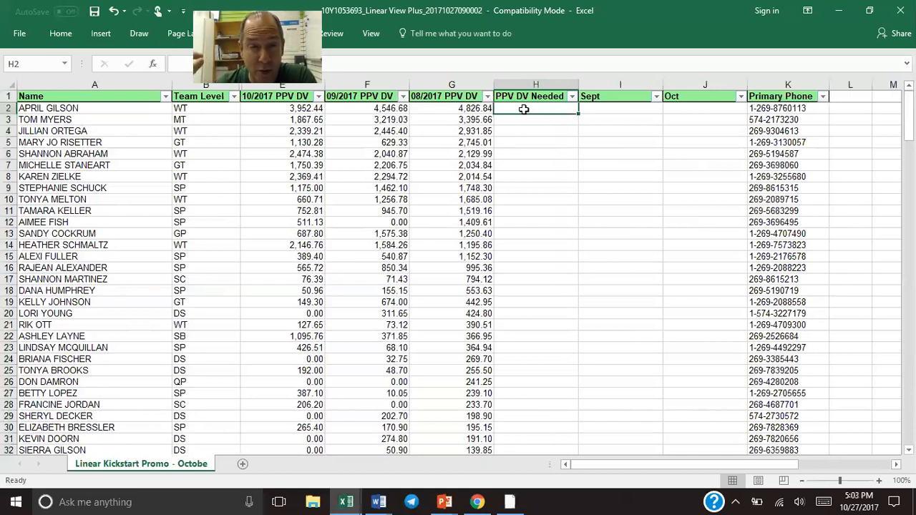
pyautogui.write('=')
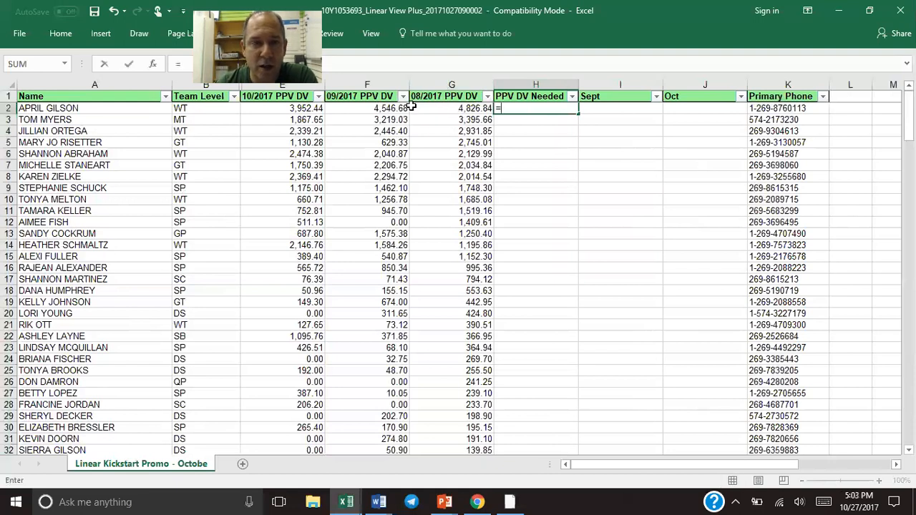
pyautogui.click(458, 108)
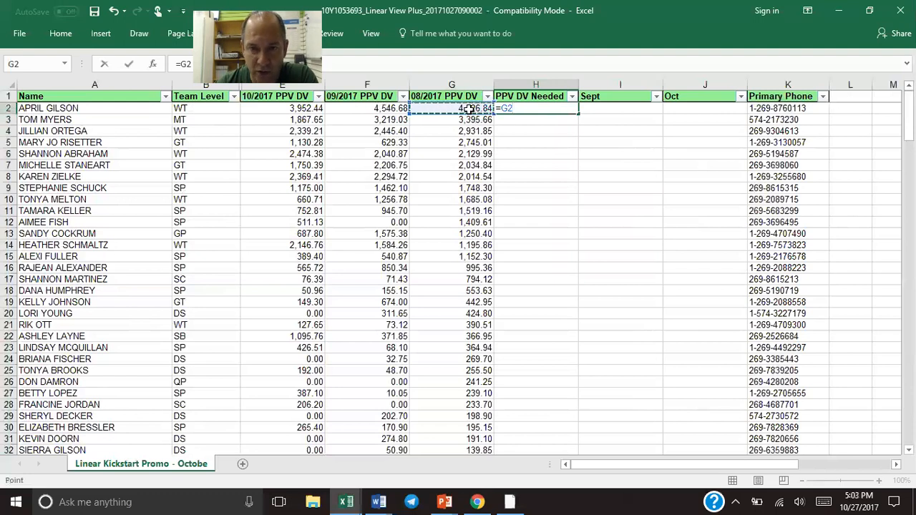
pyautogui.write('-')
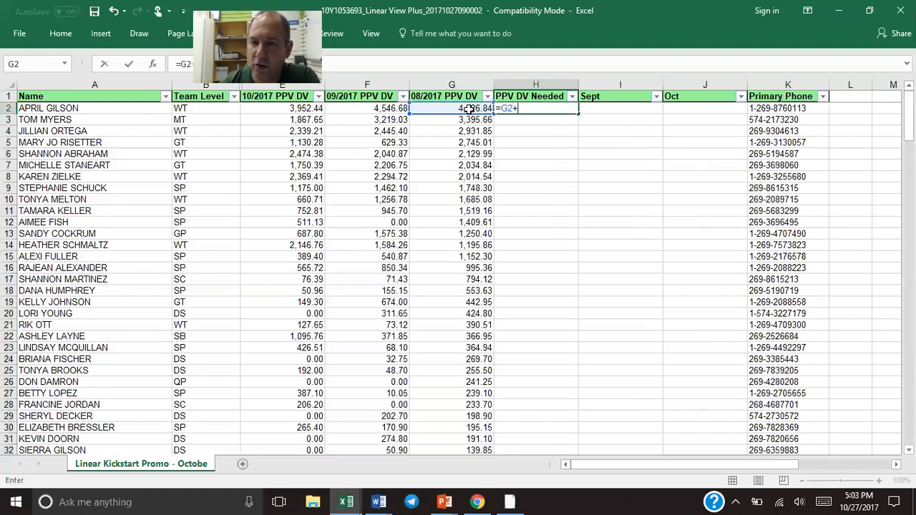
pyautogui.write('200')
pyautogui.press('Return')
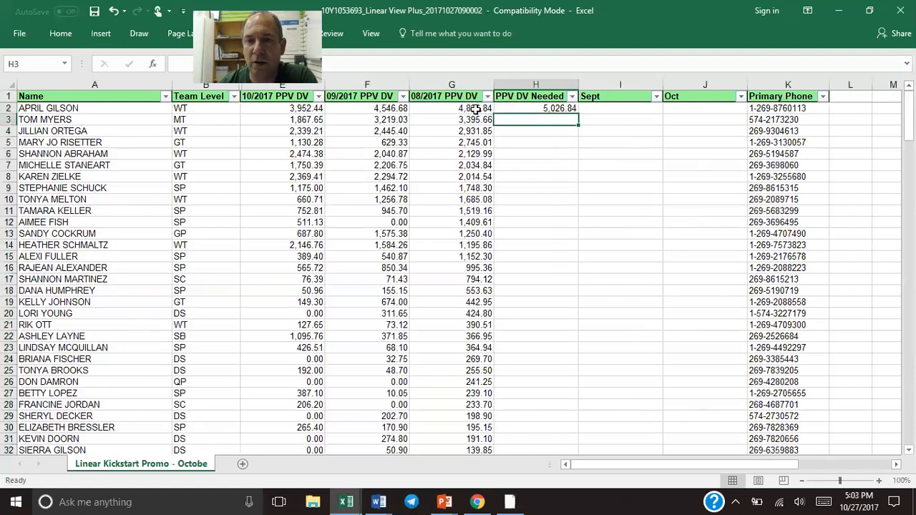
# Fill the PPV DV Needed formula from cell H2 down through all the listed rows
pyautogui.moveTo(614, 225); pyautogui.dragTo(550, 140)
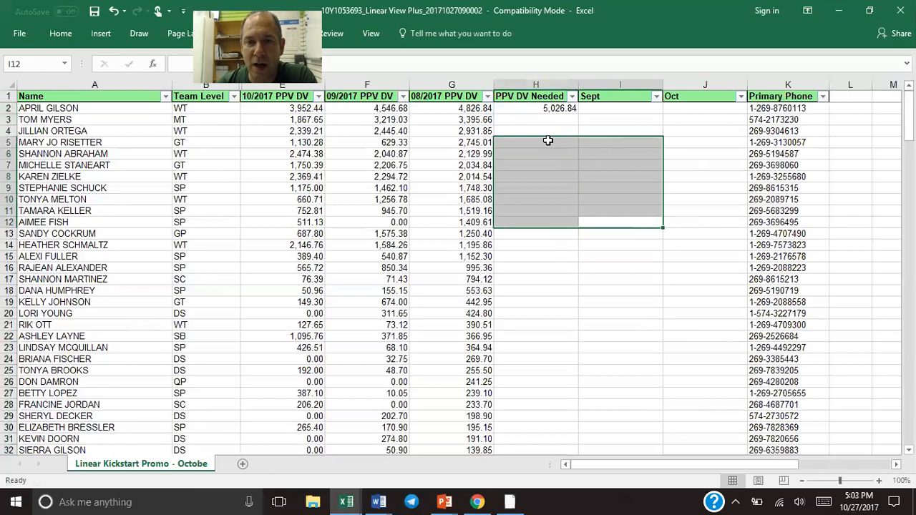
pyautogui.click(549, 140)
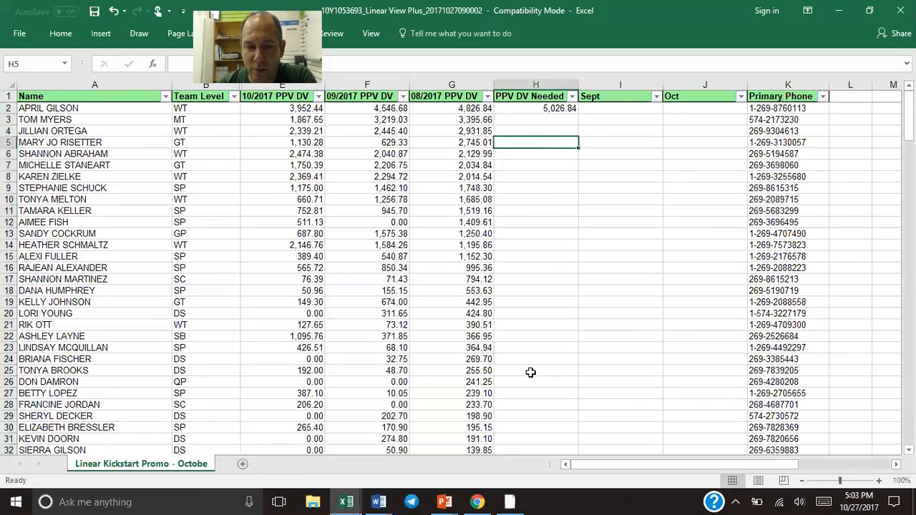
pyautogui.scroll(-20, 515, 368)
pyautogui.scroll(-12, 514, 367)
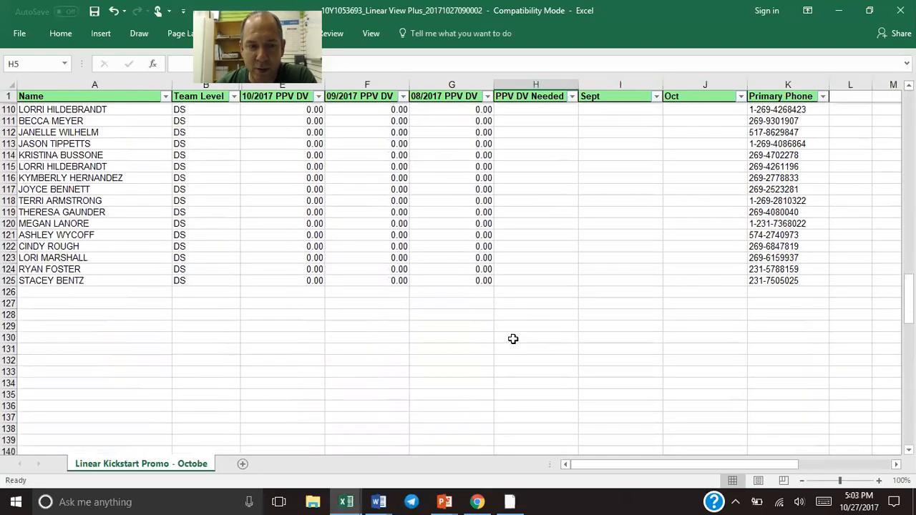
pyautogui.scroll(20, 513, 343)
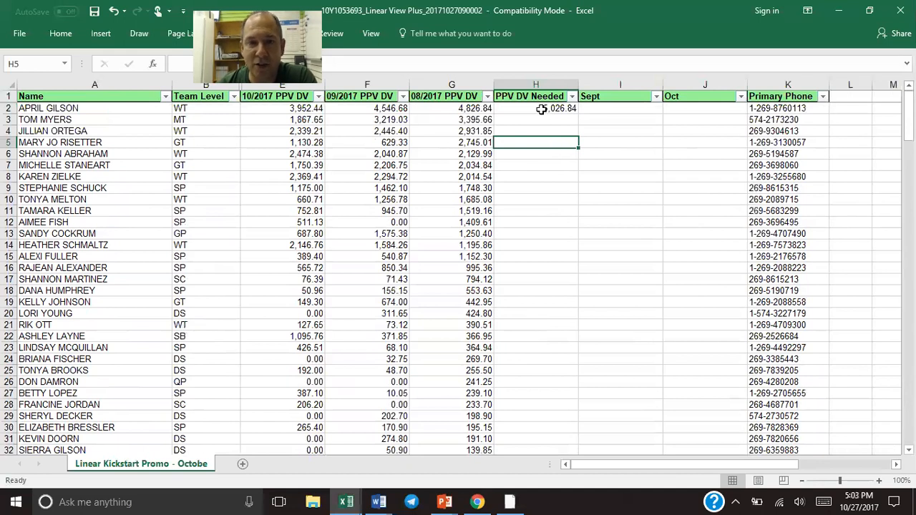
pyautogui.click(555, 107)
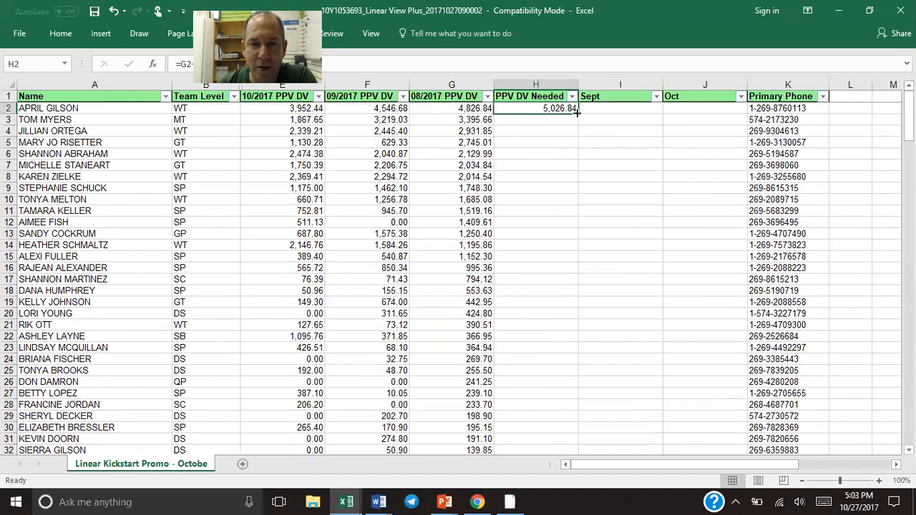
pyautogui.doubleClick(576, 112)
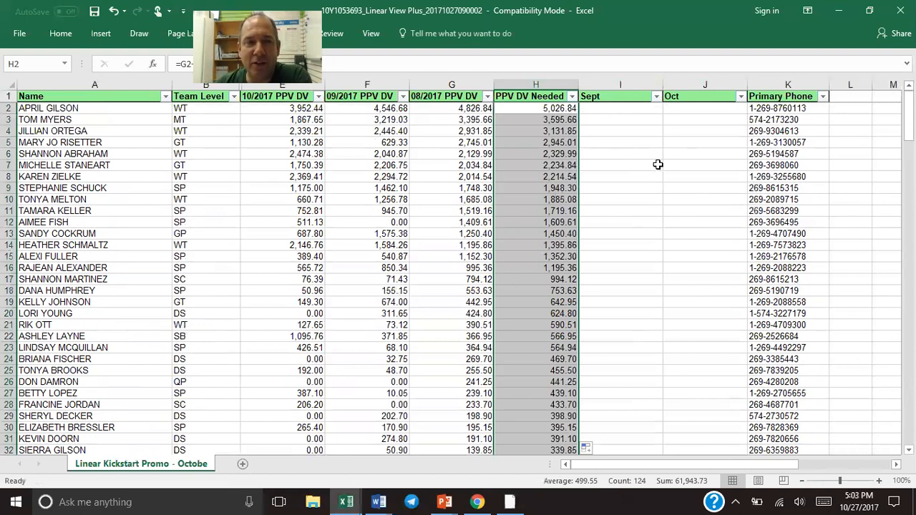
# Enter the formula =F2-H2 in cell I2 of the Sept column
pyautogui.click(627, 112)
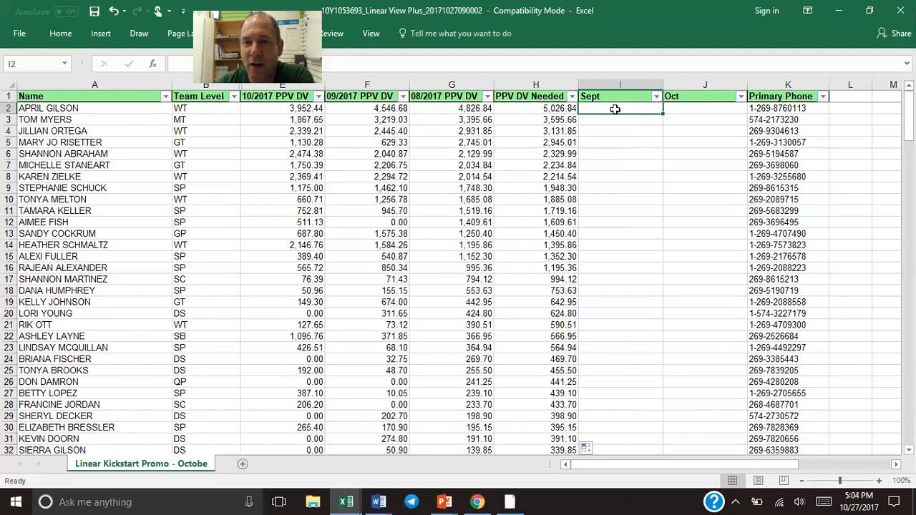
pyautogui.write('=')
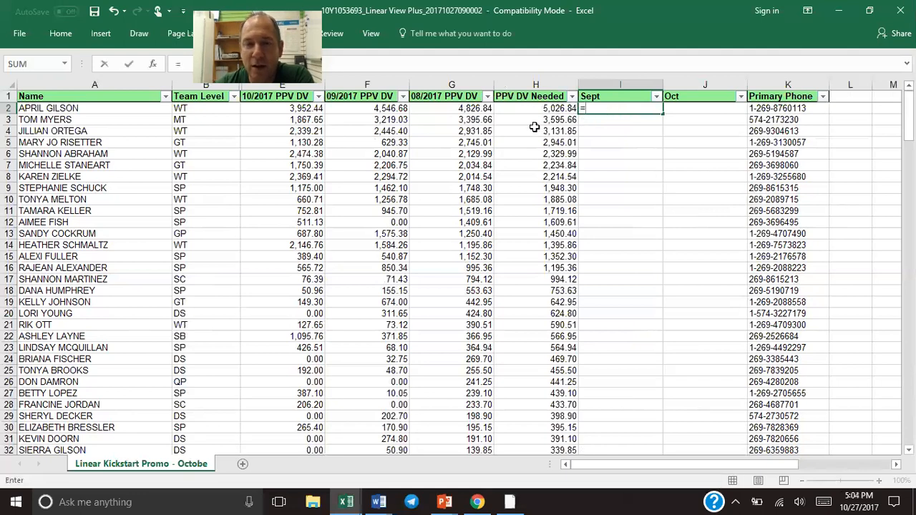
pyautogui.click(377, 110)
pyautogui.write('-')
pyautogui.click(530, 106)
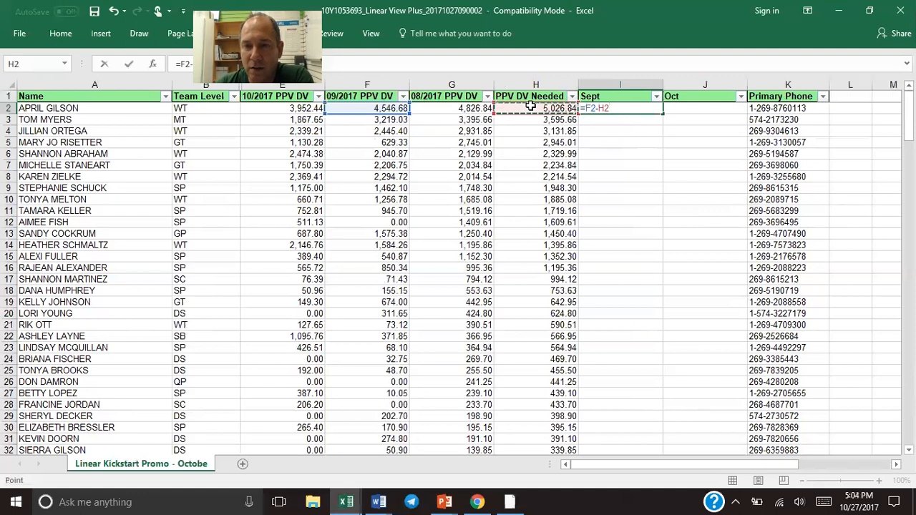
pyautogui.press('Return')
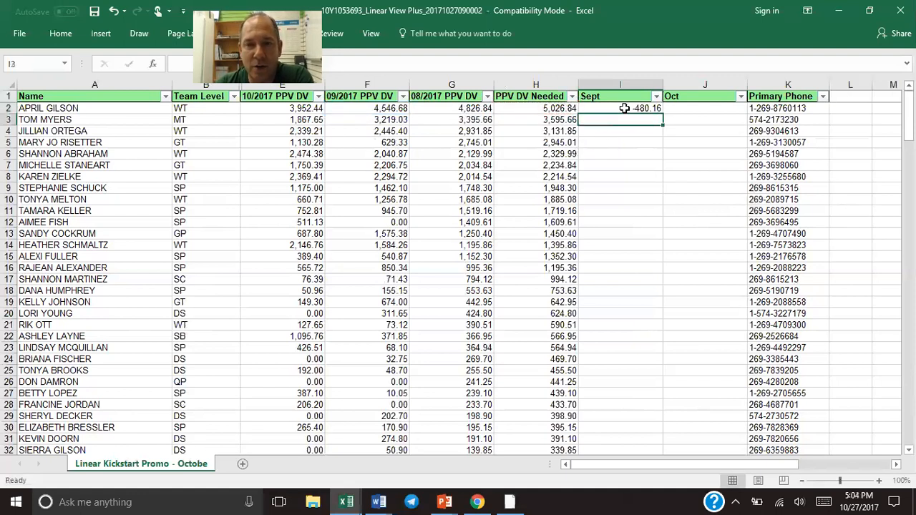
# Enter the formula =E2-H2 in cell J2 of the Oct column
pyautogui.click(690, 108)
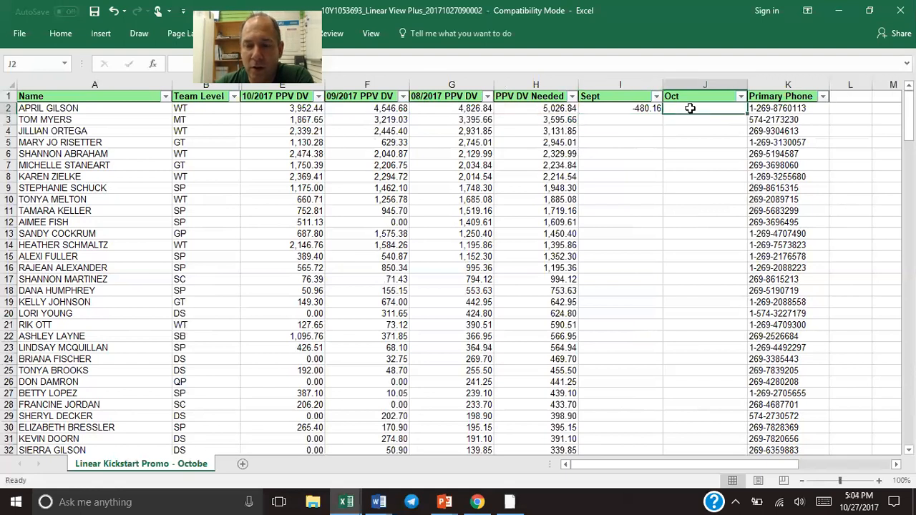
pyautogui.write('=')
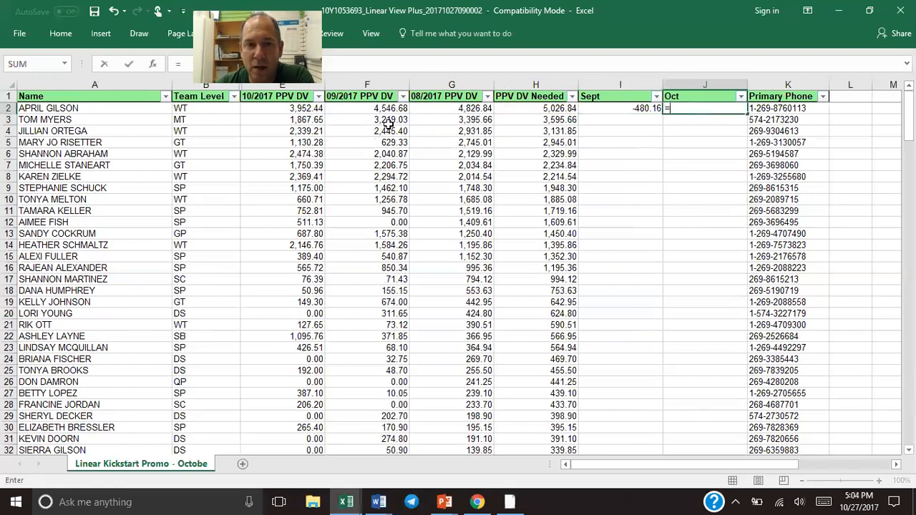
pyautogui.click(298, 108)
pyautogui.write('-')
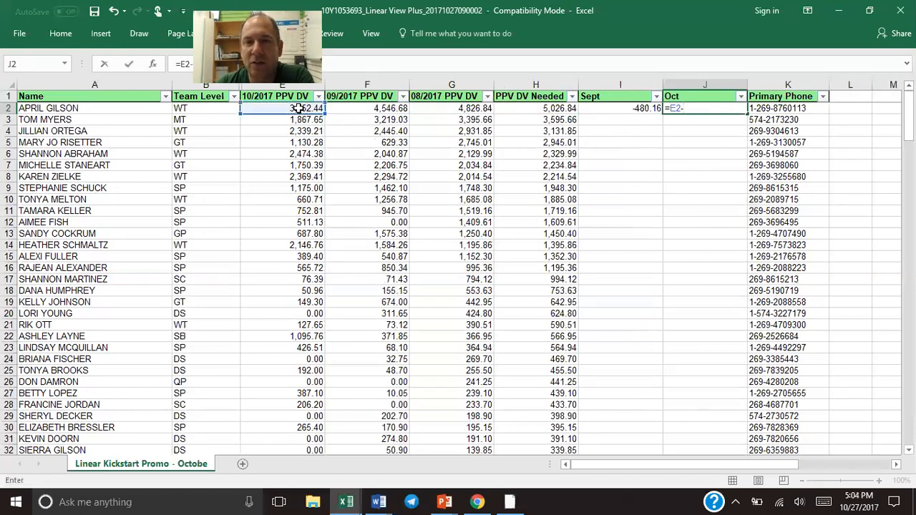
pyautogui.click(513, 108)
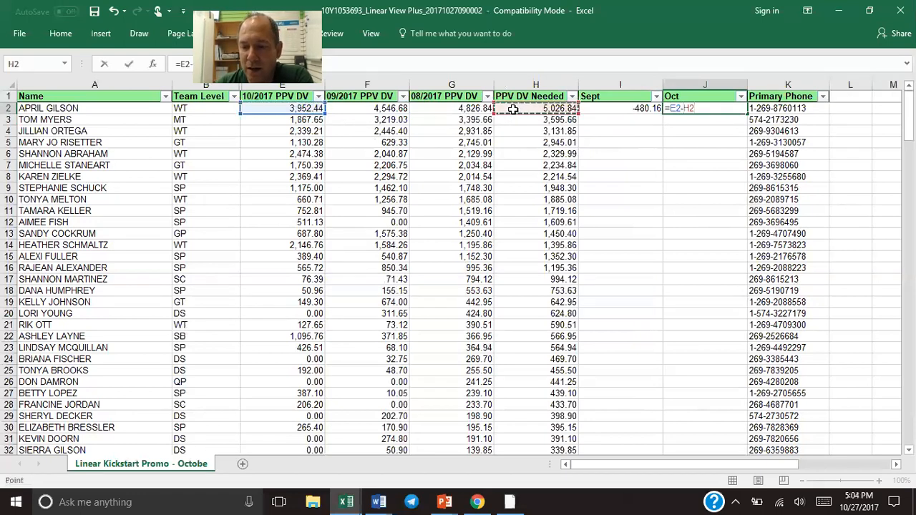
pyautogui.press('Return')
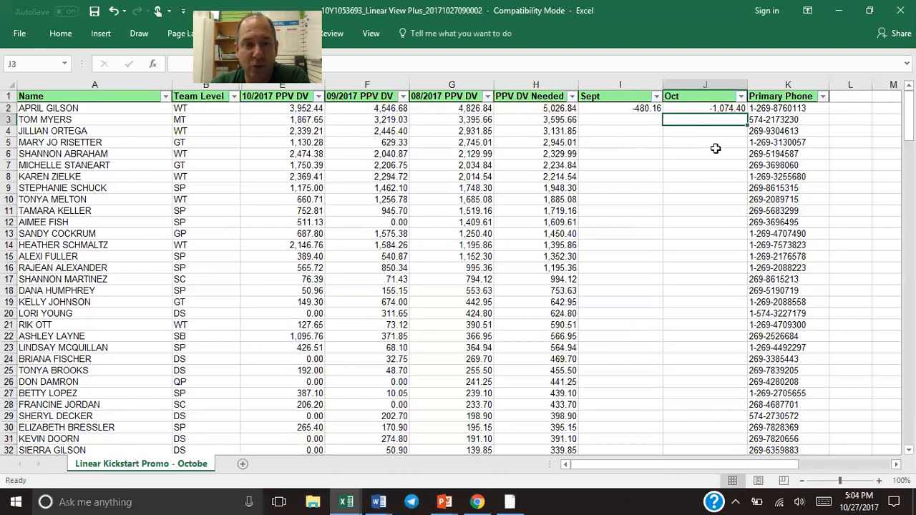
# Fill the Sept and Oct formulas in I2:J2 down together through all the listed rows
pyautogui.click(641, 108)
pyautogui.moveTo(641, 109); pyautogui.dragTo(681, 107)
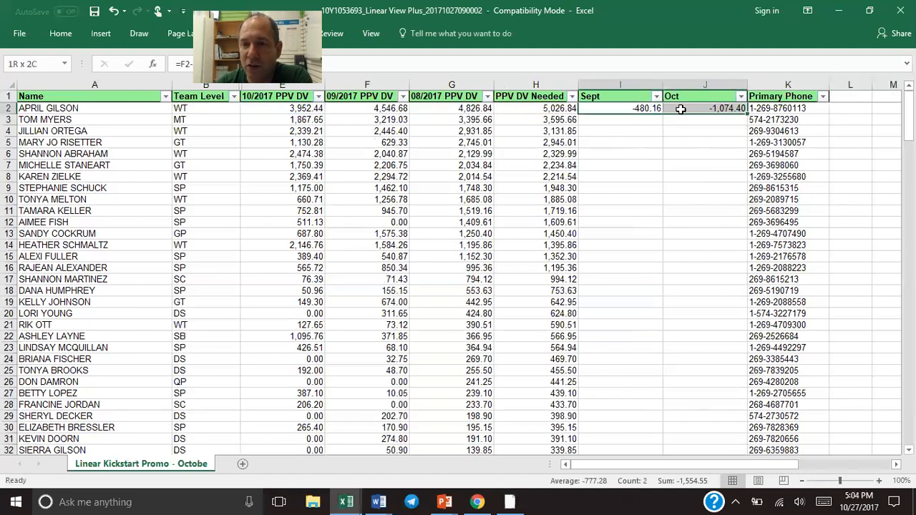
pyautogui.doubleClick(748, 113)
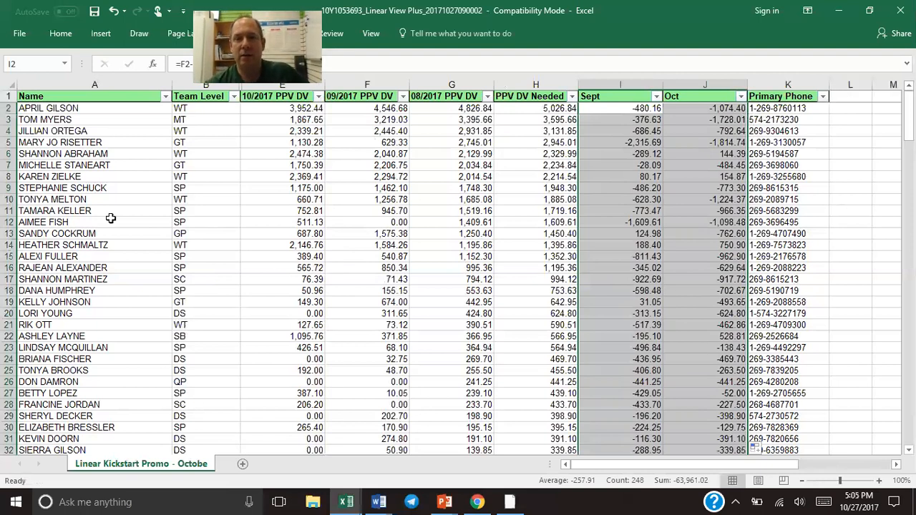
# Custom sort the whole sheet by column I (Sept) values from largest to smallest
pyautogui.click(12, 86)
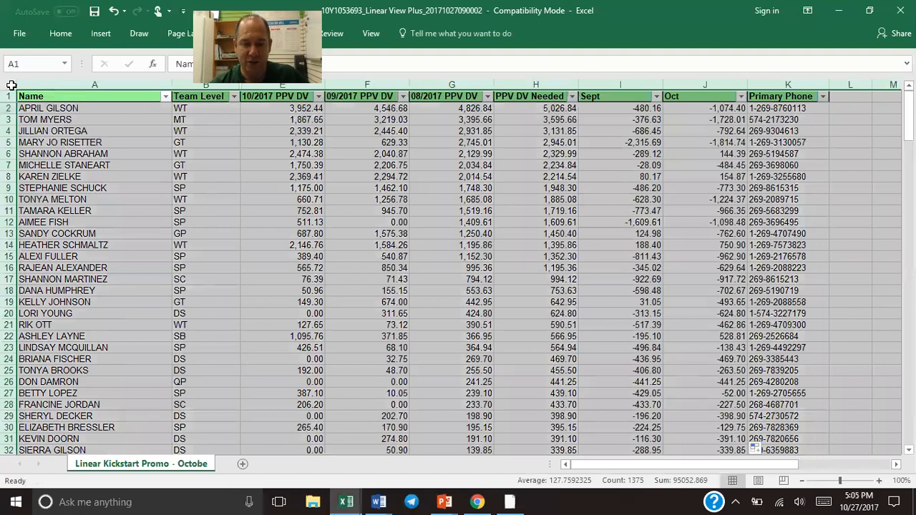
pyautogui.rightClick(11, 86)
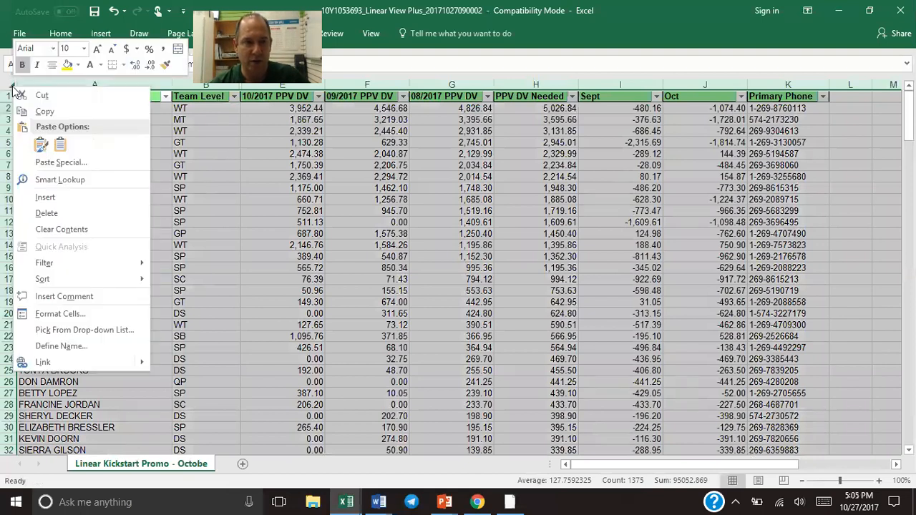
pyautogui.moveTo(95, 273)
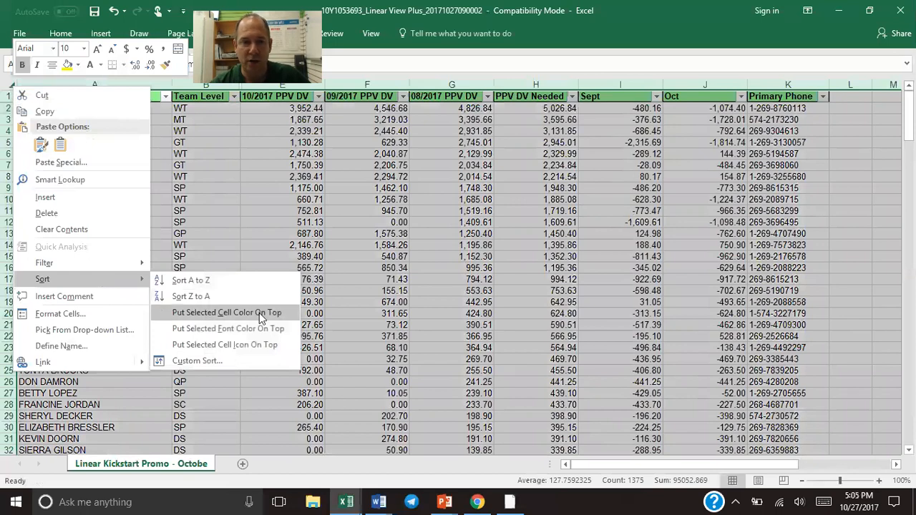
pyautogui.click(228, 361)
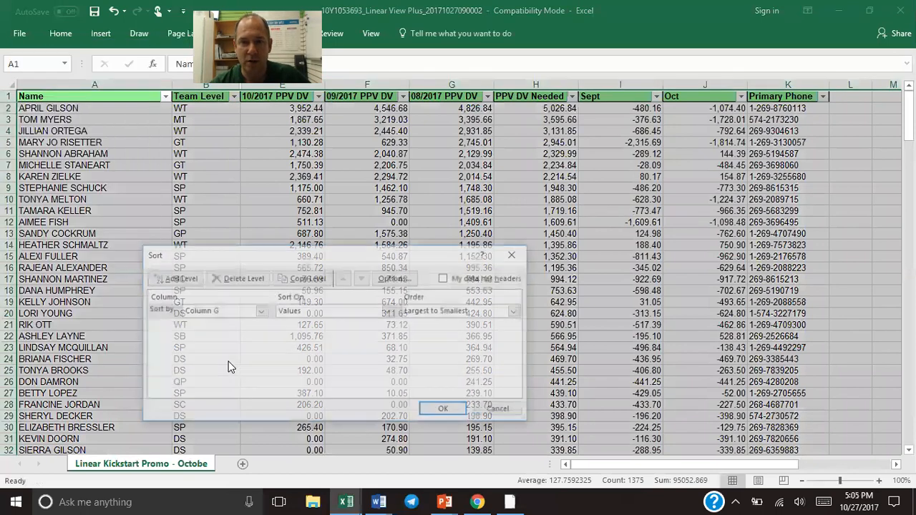
pyautogui.click(260, 310)
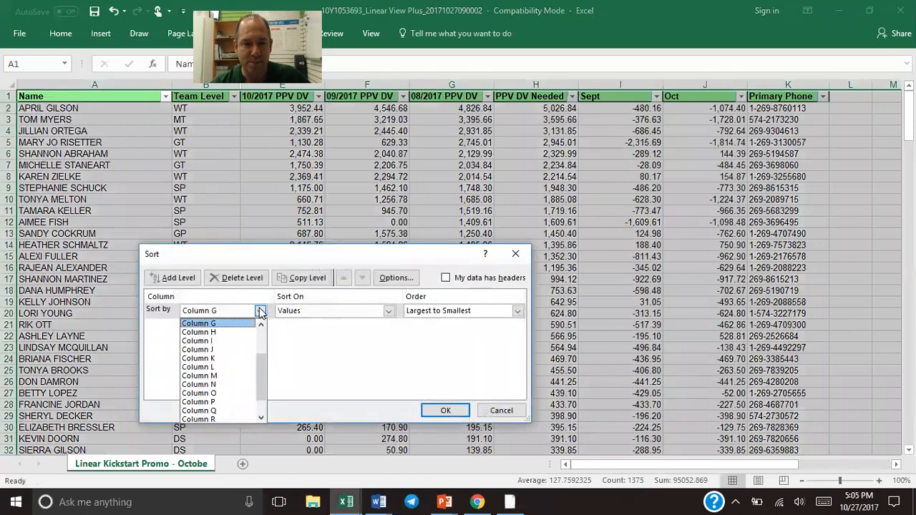
pyautogui.click(234, 340)
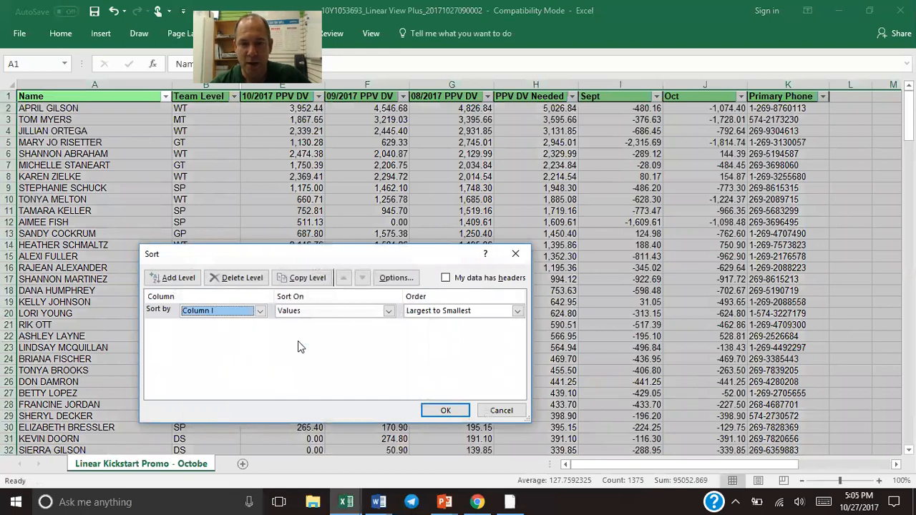
pyautogui.click(446, 411)
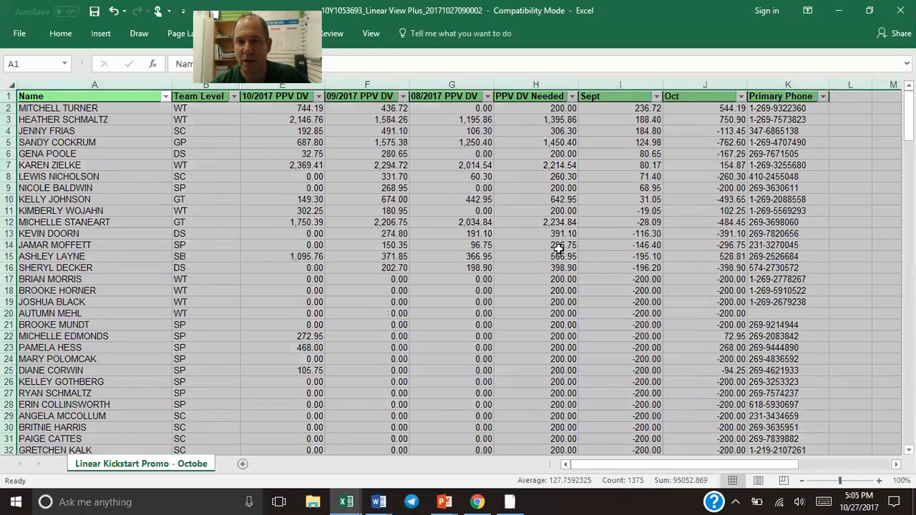
# Highlight the positive Sept values in cells I2 to I10 with a yellow fill
pyautogui.click(612, 196)
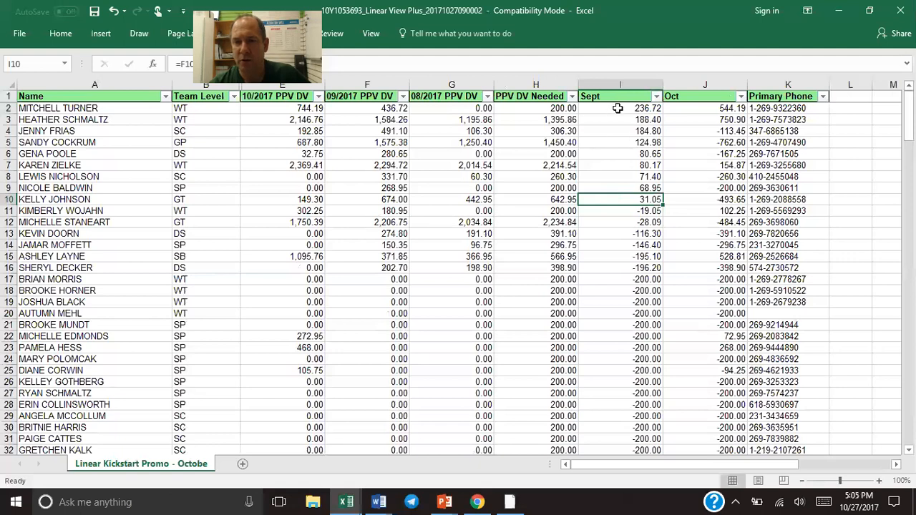
pyautogui.moveTo(618, 108); pyautogui.dragTo(609, 201)
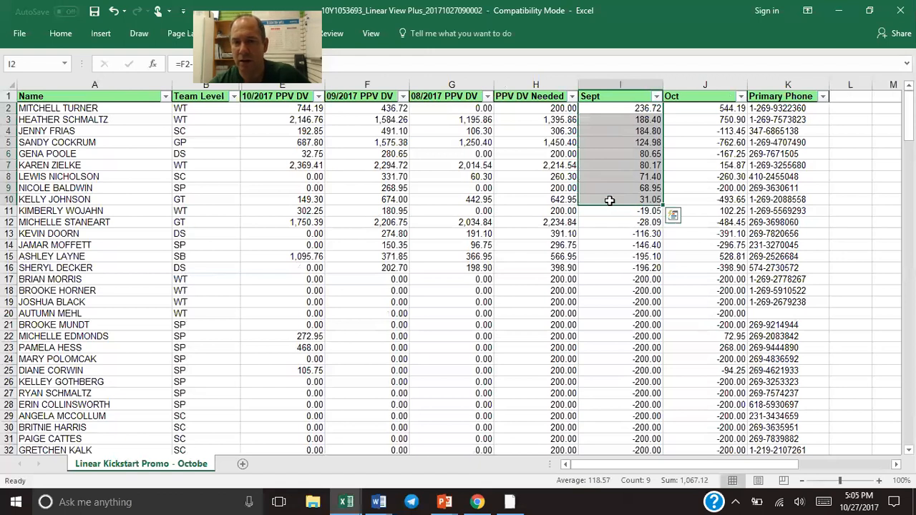
pyautogui.rightClick(610, 200)
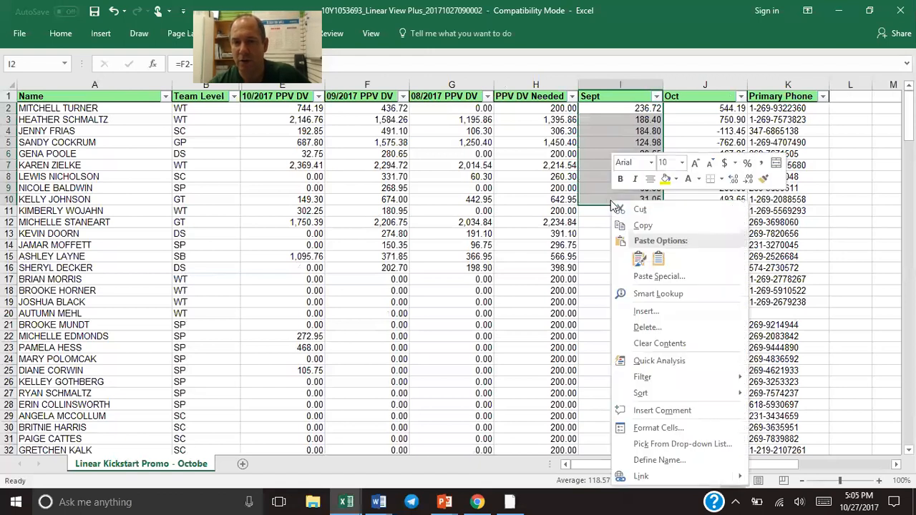
pyautogui.click(665, 179)
pyautogui.click(693, 256)
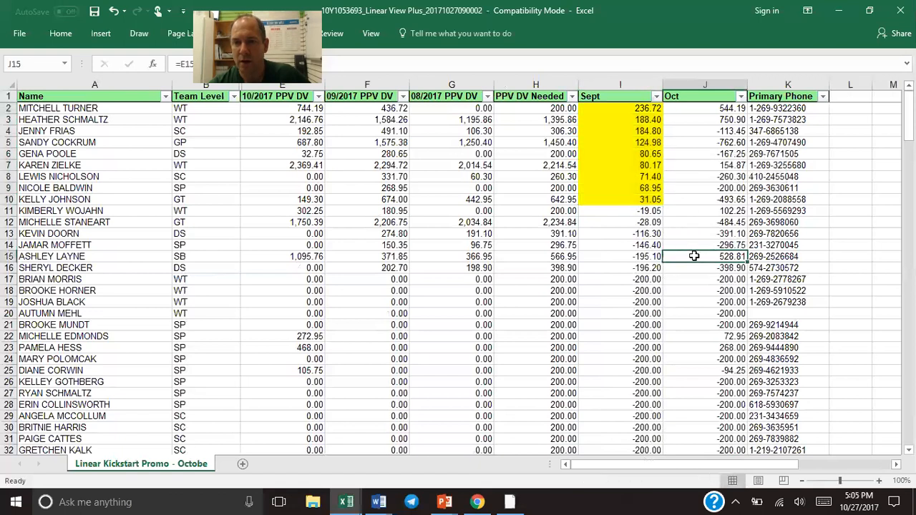
pyautogui.moveTo(606, 211); pyautogui.dragTo(605, 266)
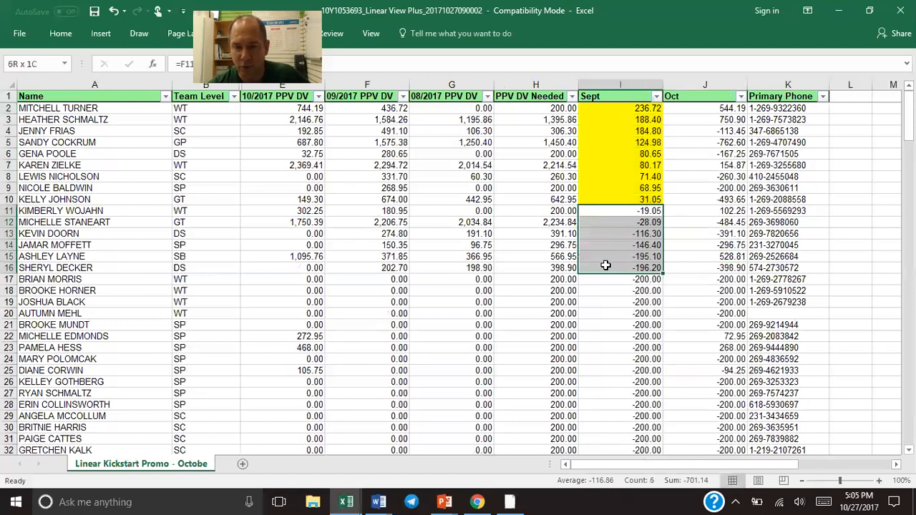
pyautogui.moveTo(605, 265); pyautogui.dragTo(605, 266)
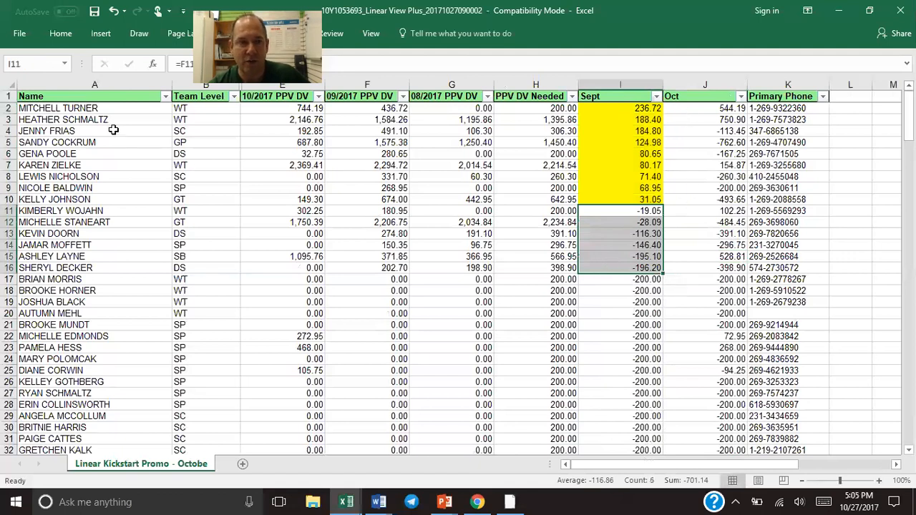
# Custom sort the whole sheet by column J (Oct) values from largest to smallest
pyautogui.click(8, 85)
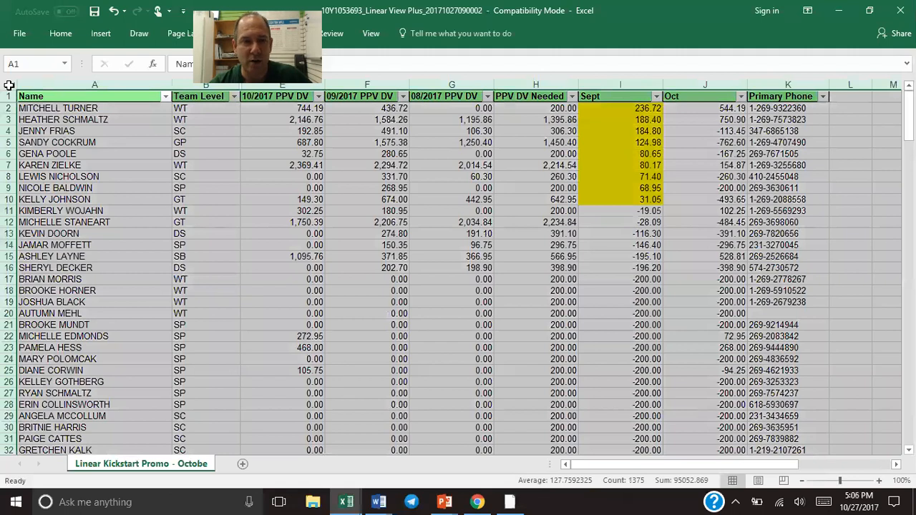
pyautogui.rightClick(9, 84)
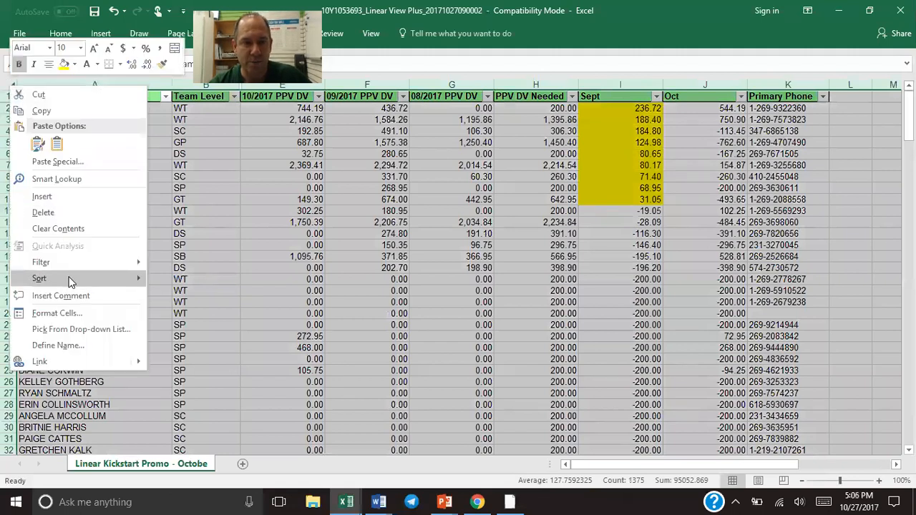
pyautogui.moveTo(72, 283)
pyautogui.click(232, 362)
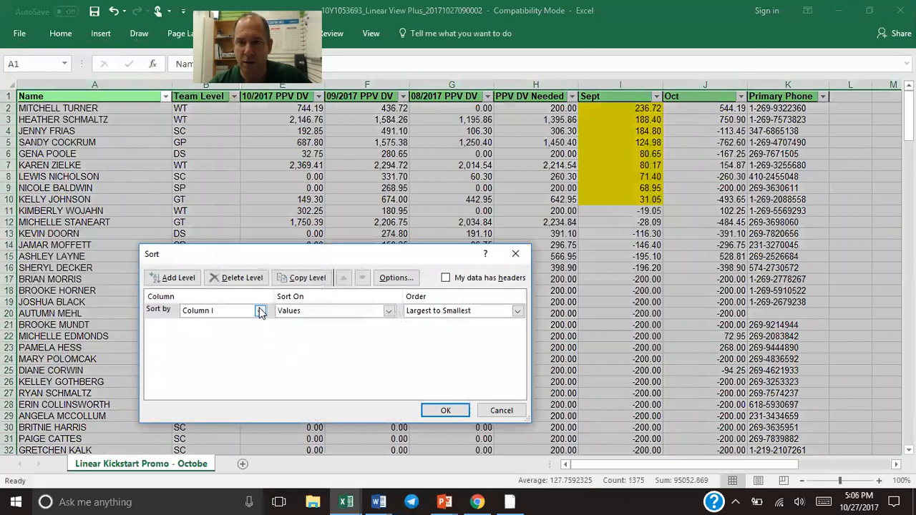
pyautogui.click(260, 311)
pyautogui.click(244, 333)
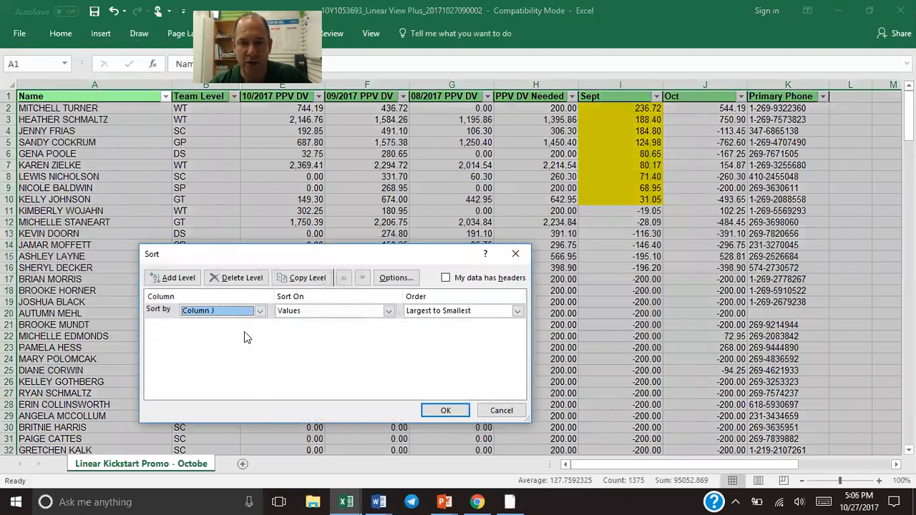
pyautogui.click(445, 410)
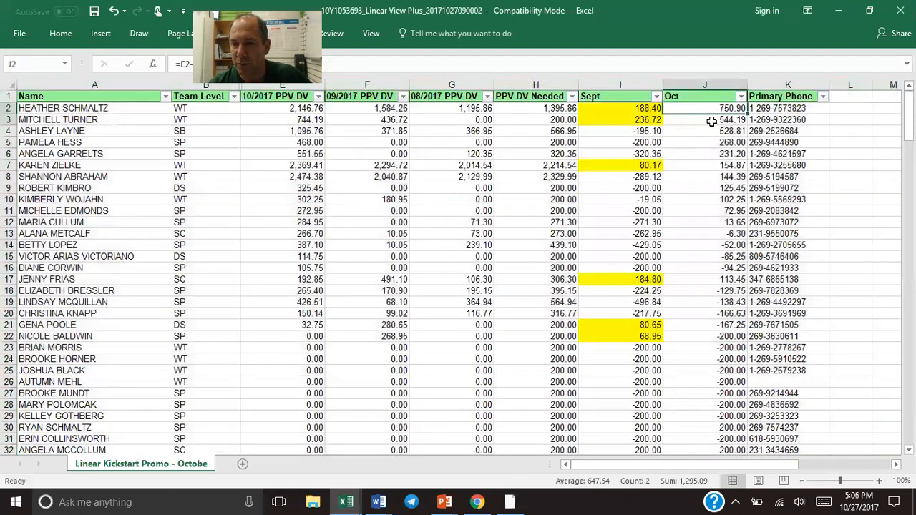
# Highlight the positive Oct values in cells J2 to J12 with a yellow fill
pyautogui.moveTo(713, 110); pyautogui.dragTo(702, 222)
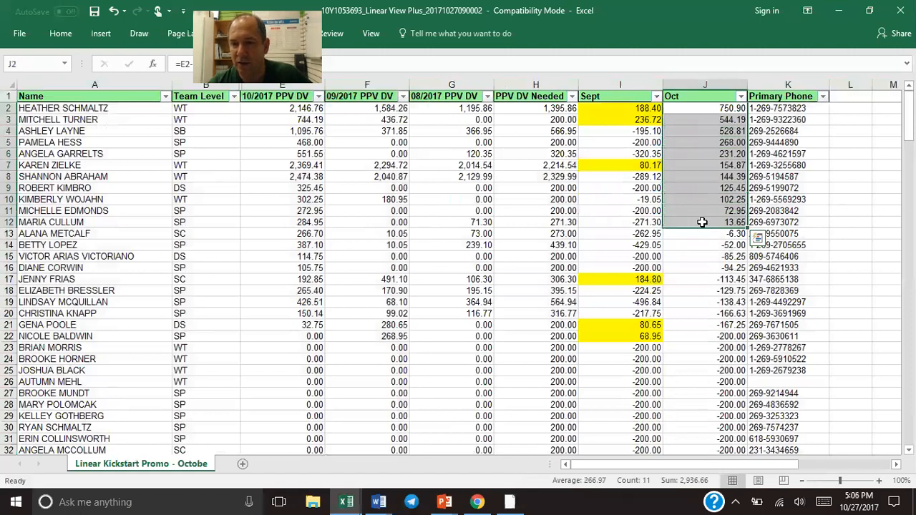
pyautogui.rightClick(702, 222)
pyautogui.click(756, 180)
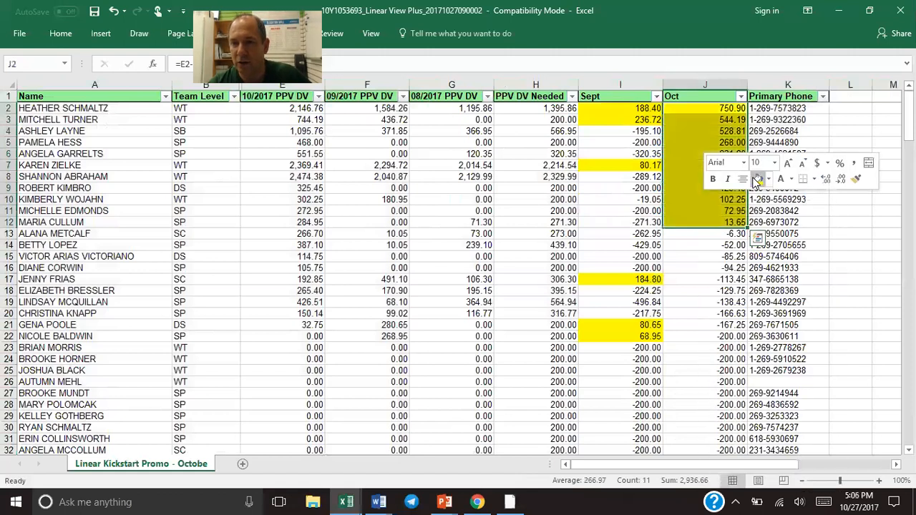
pyautogui.click(702, 277)
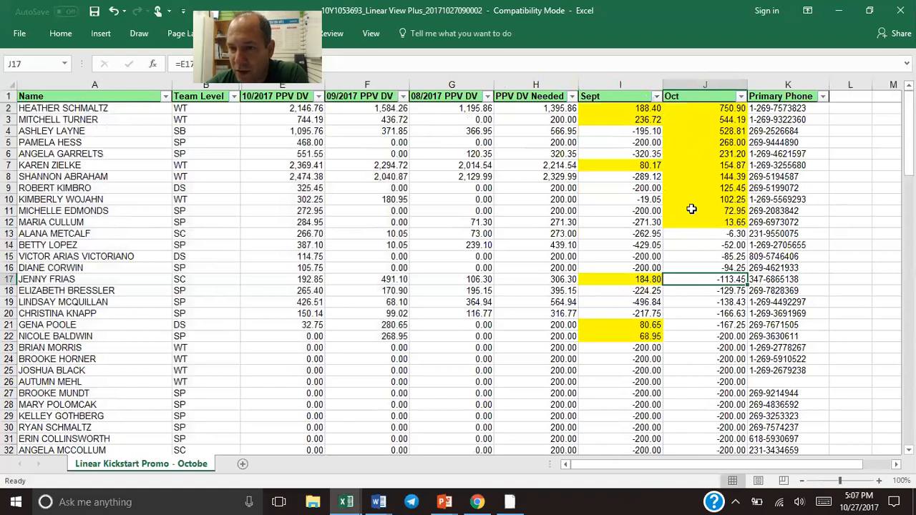
# Review the people just short of qualifying for Oct in rows 13 to 21 and the group at -200.00 in rows 22 to 97
pyautogui.moveTo(693, 233); pyautogui.dragTo(690, 325)
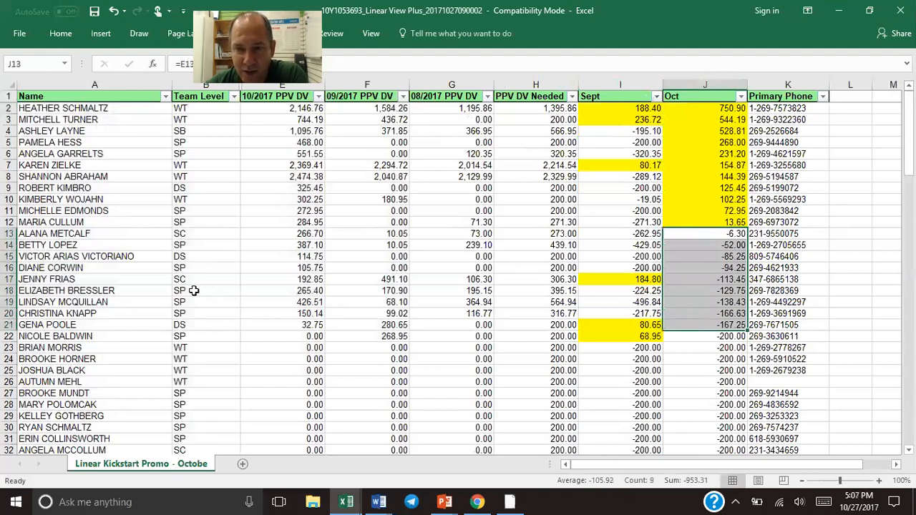
pyautogui.moveTo(114, 233); pyautogui.dragTo(115, 322)
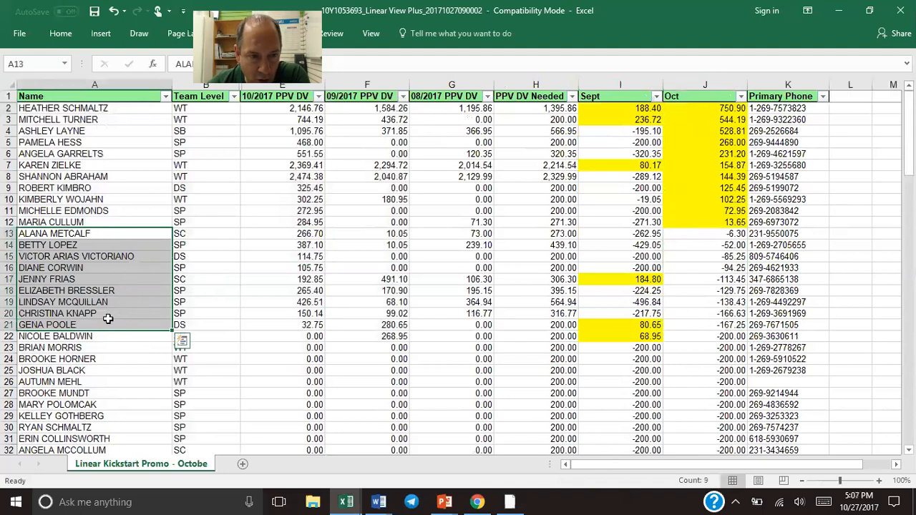
pyautogui.moveTo(107, 337); pyautogui.dragTo(104, 444)
pyautogui.scroll(-20, 104, 444)
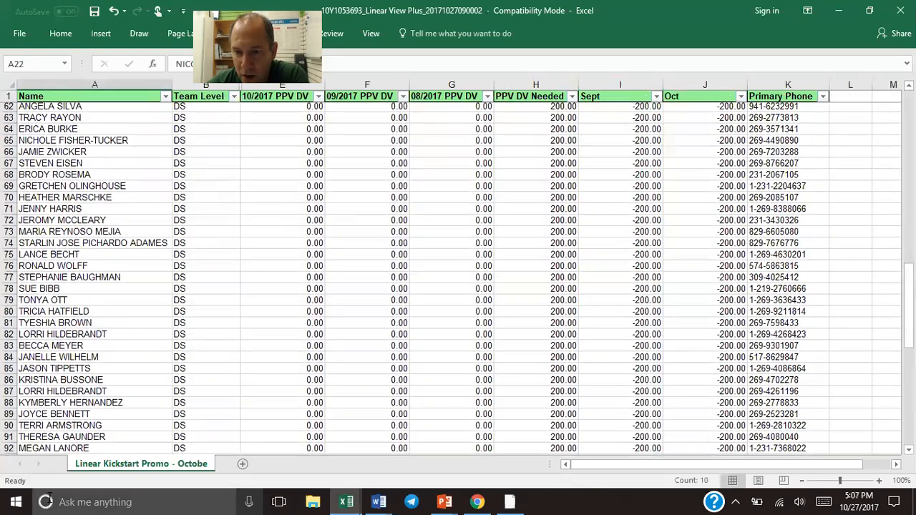
pyautogui.scroll(-7, 48, 496)
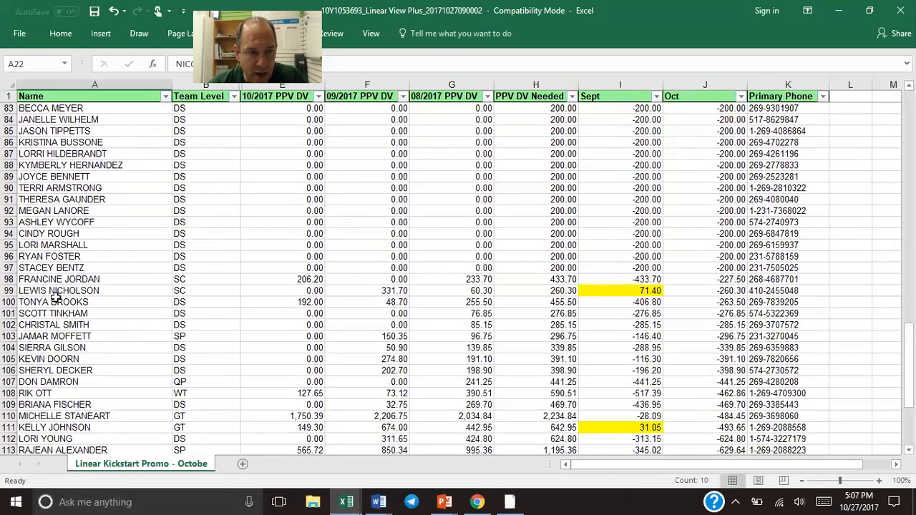
pyautogui.keyDown('shift'); pyautogui.click(61, 270); pyautogui.keyUp('shift')
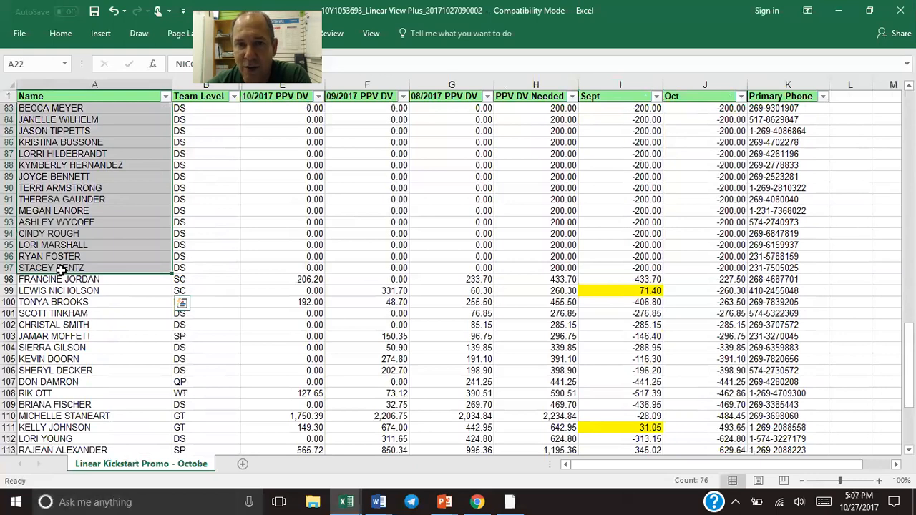
pyautogui.scroll(11, 61, 270)
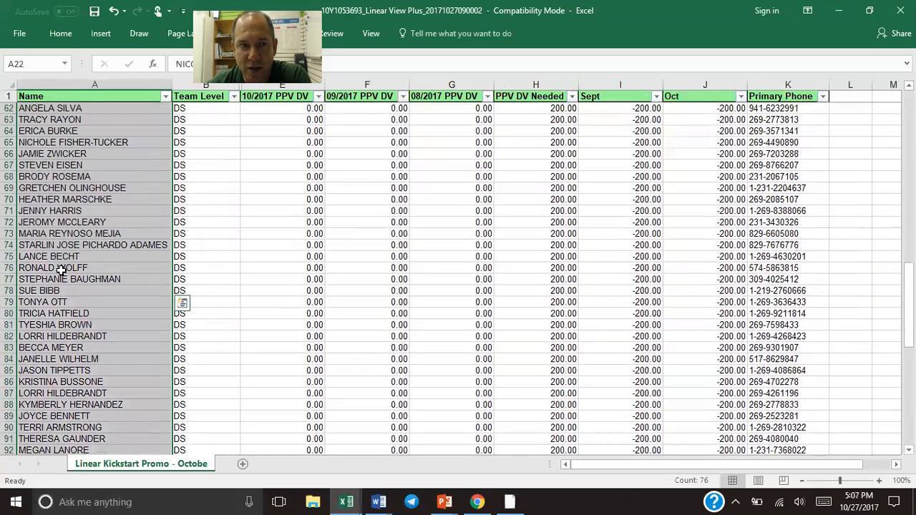
pyautogui.scroll(8, 37, 315)
pyautogui.click(37, 315)
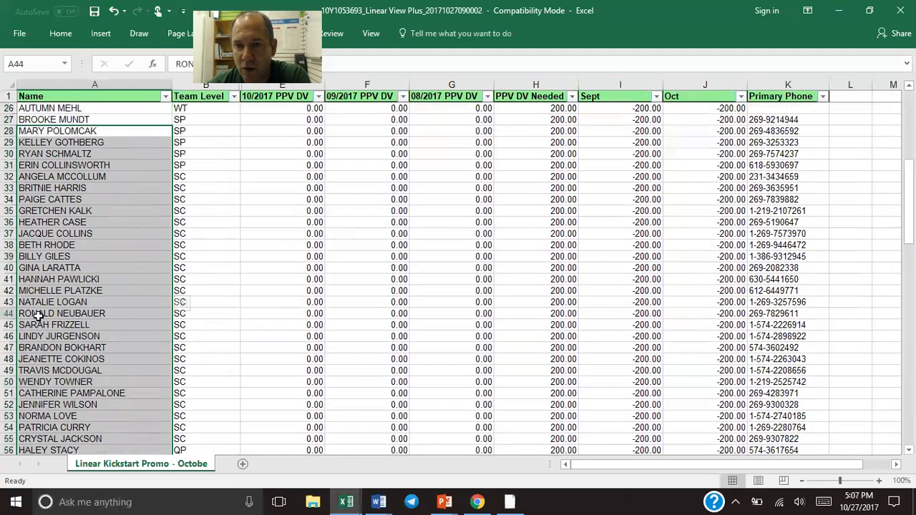
pyautogui.scroll(2, 37, 315)
pyautogui.scroll(3, 37, 315)
pyautogui.scroll(-20, 37, 315)
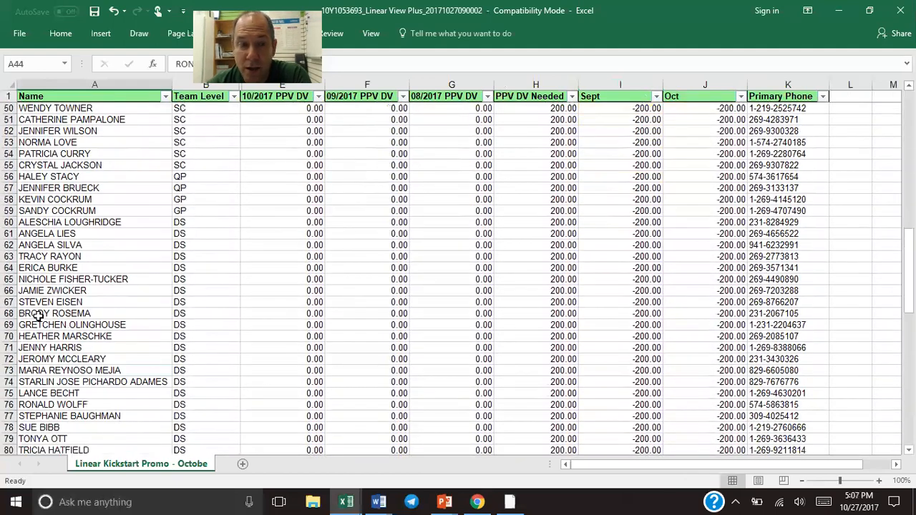
pyautogui.scroll(-14, 37, 314)
pyautogui.scroll(4, 42, 316)
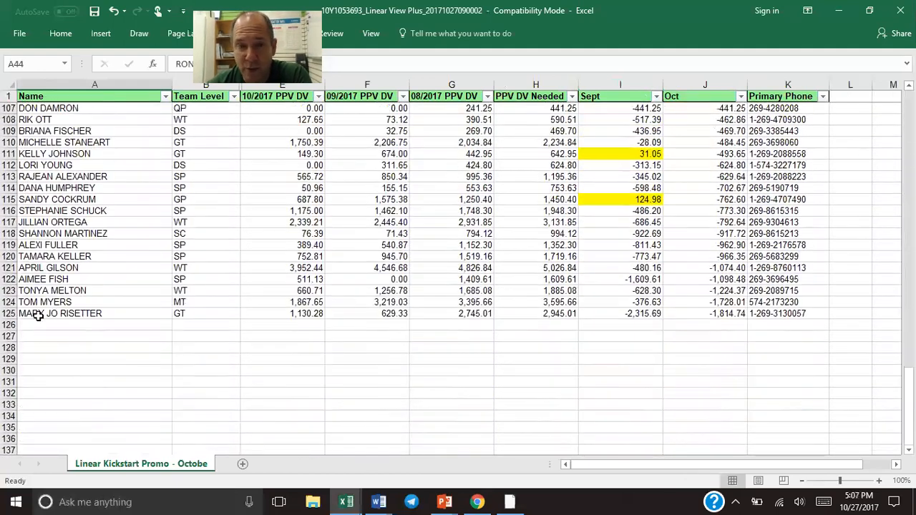
# Review the people with the largest Oct shortfalls in rows 98 to 125, and compare PPV DV Needed with Oct in the first rows
pyautogui.moveTo(43, 316); pyautogui.dragTo(57, 188)
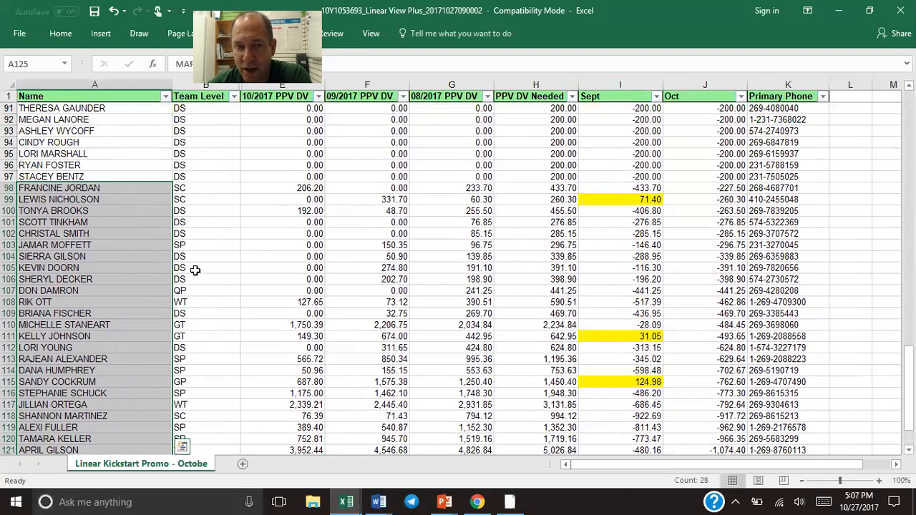
pyautogui.scroll(-3, 114, 323)
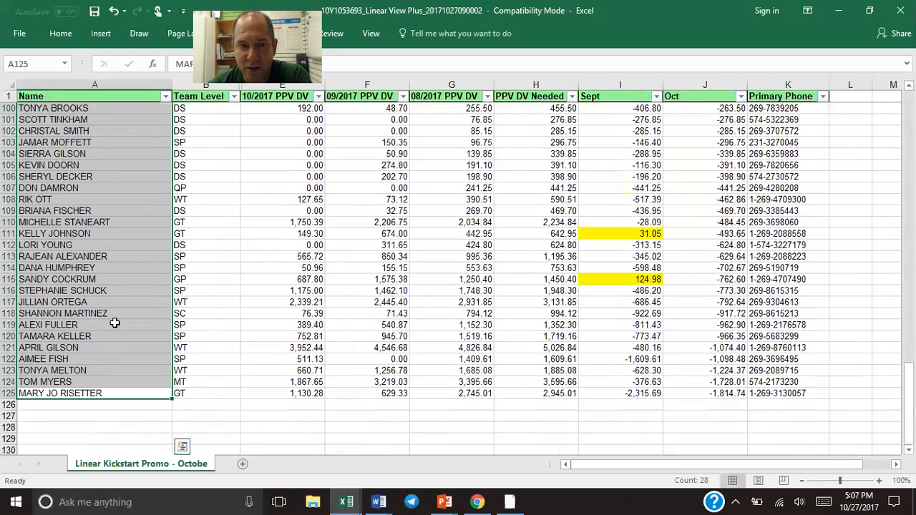
pyautogui.scroll(5, 115, 323)
pyautogui.scroll(-5, 115, 323)
pyautogui.scroll(20, 115, 323)
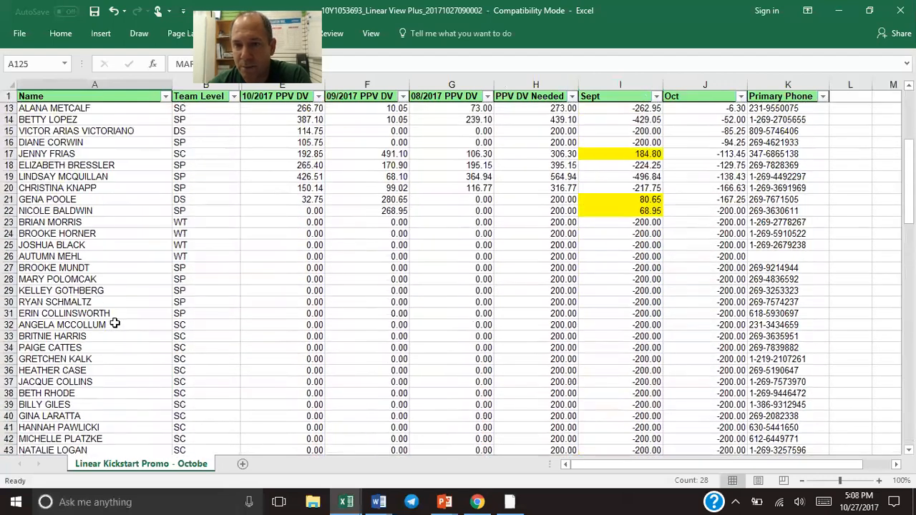
pyautogui.scroll(4, 115, 323)
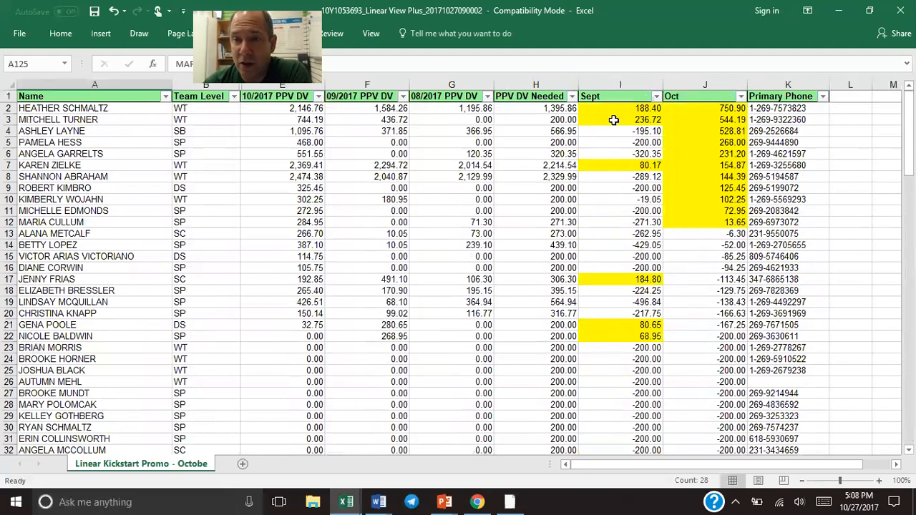
pyautogui.moveTo(536, 110); pyautogui.dragTo(543, 327)
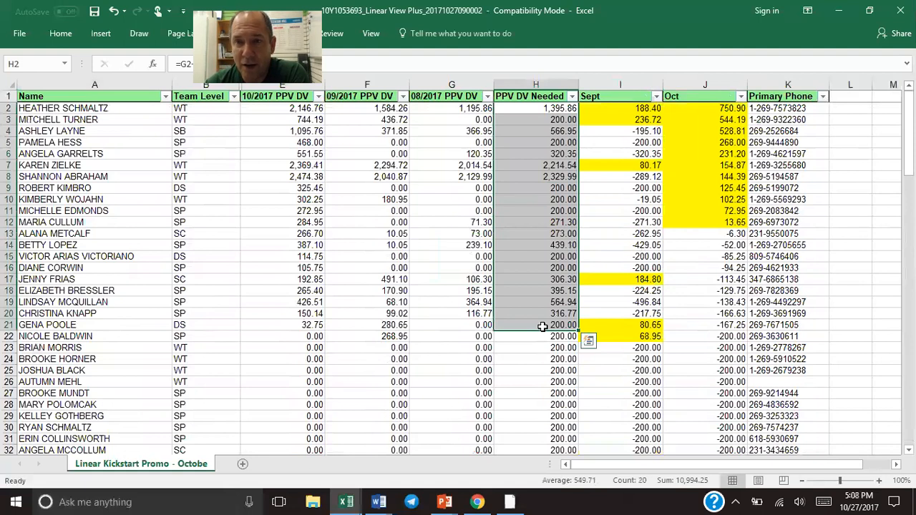
pyautogui.click(705, 245)
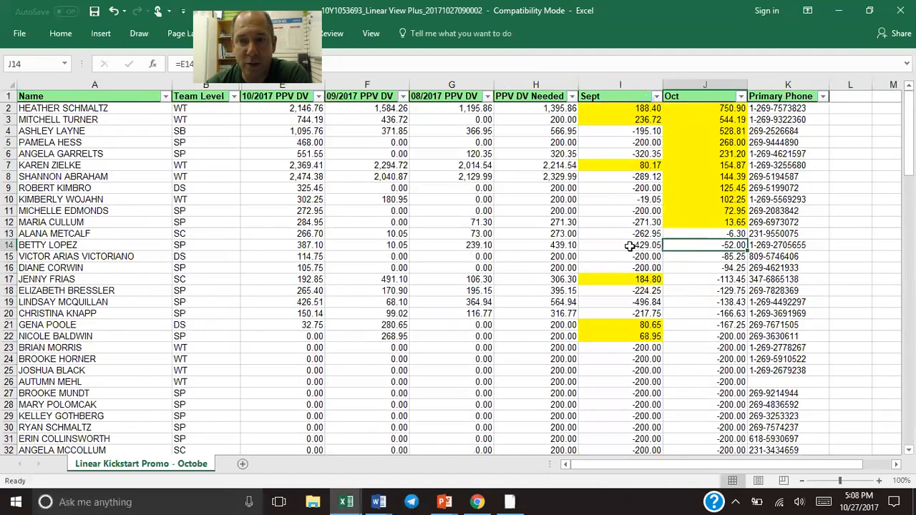
pyautogui.click(701, 232)
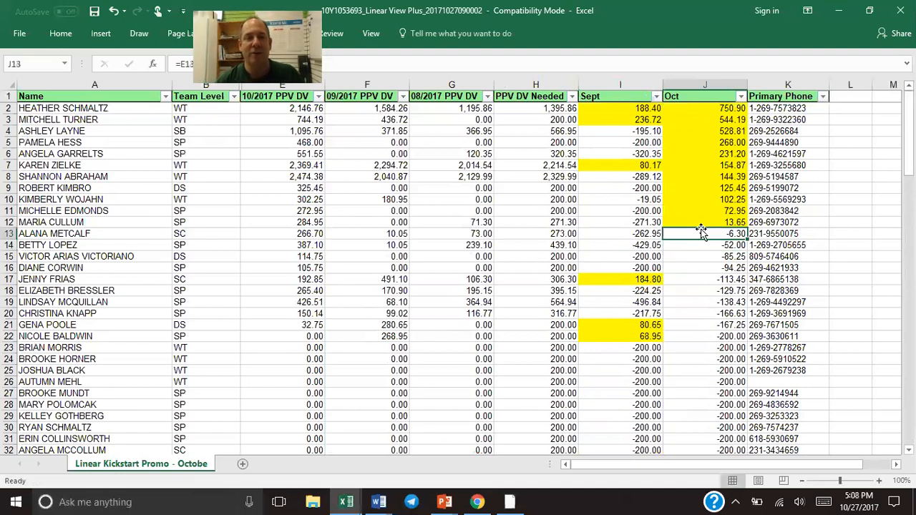